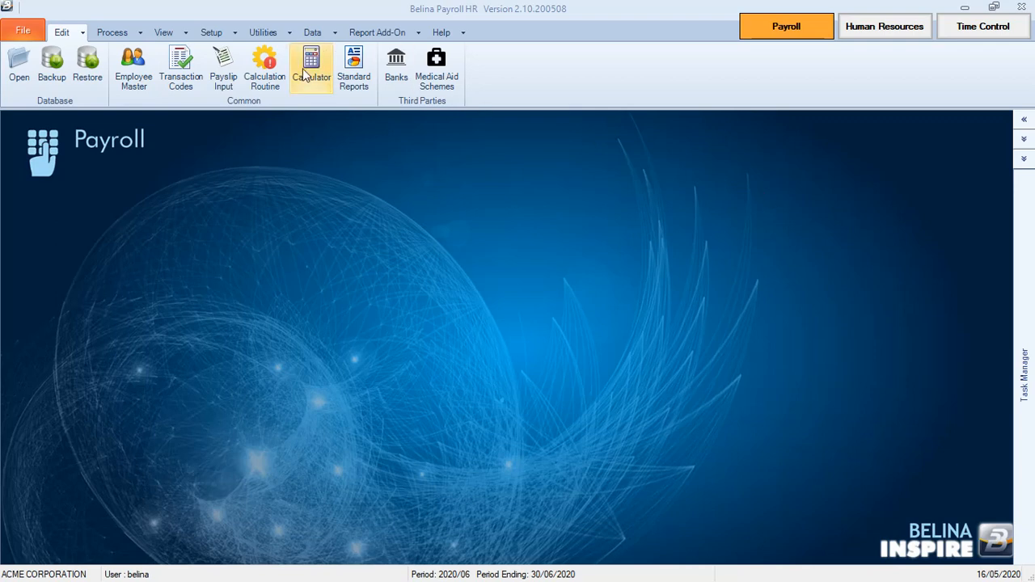
Examine the Backpay Overtime 2.0, Backpay Shorttime and Backpay Basic lines in the first listed employee's payslip input.
left_click(232, 77)
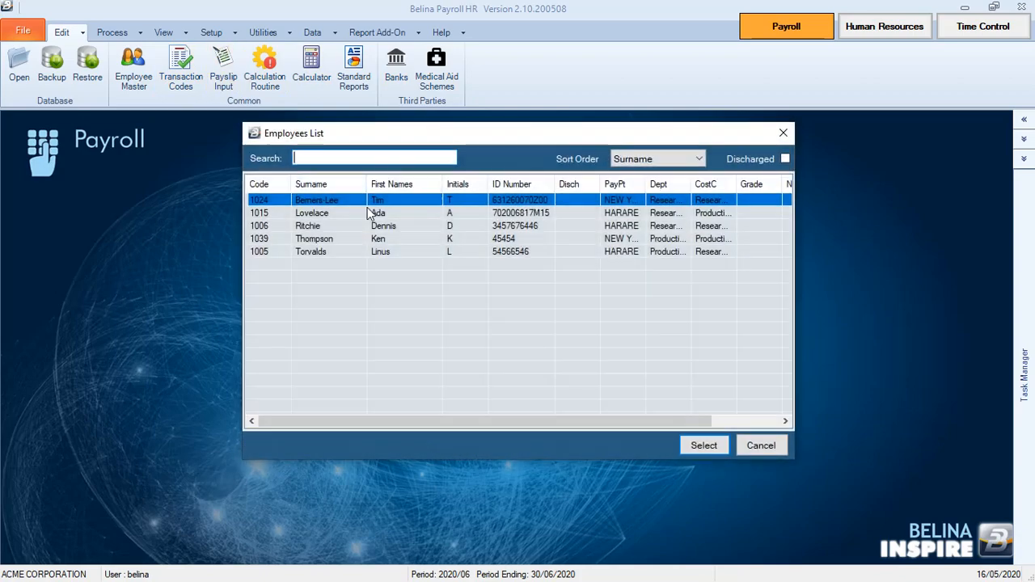
left_click(702, 449)
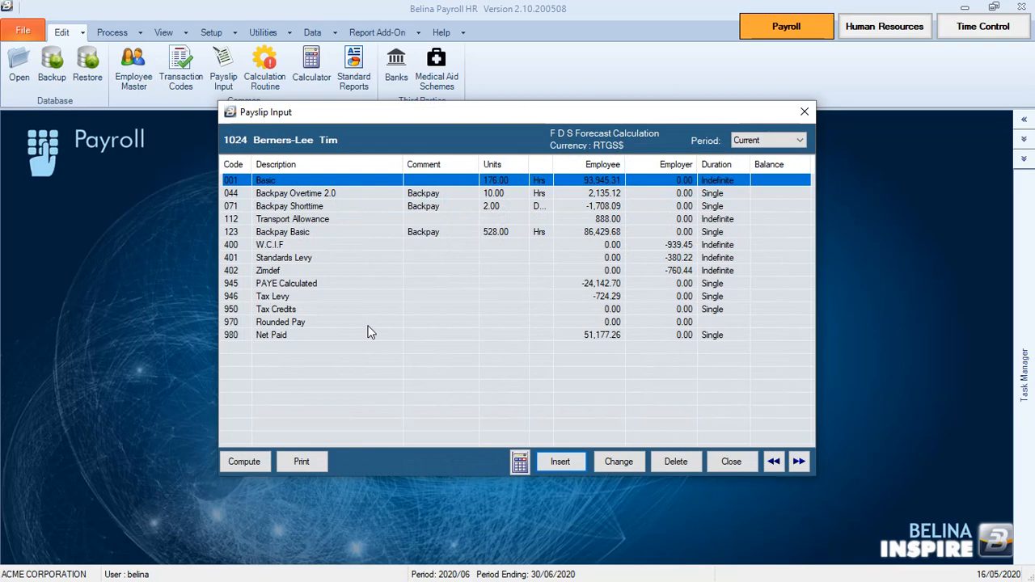
left_click(436, 195)
left_click(441, 210)
left_click(448, 234)
left_click(426, 206)
left_click(426, 193)
left_click(428, 209)
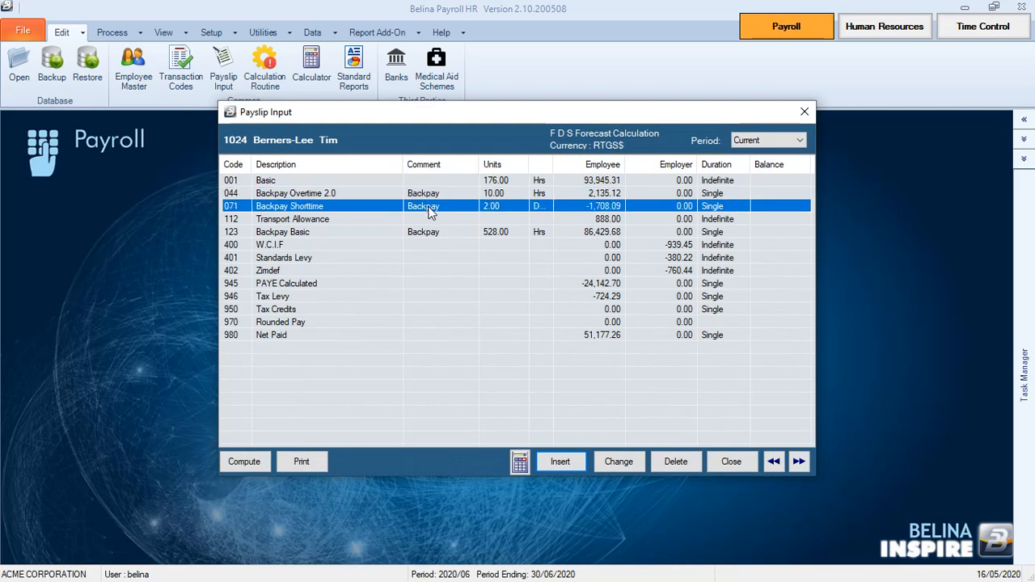
left_click(545, 232)
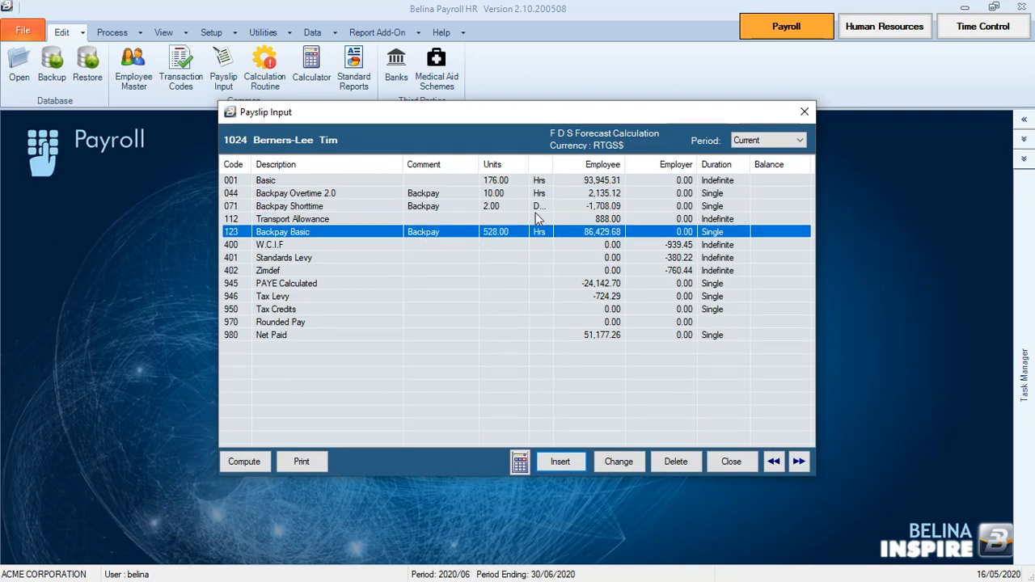
left_click(522, 207)
left_click(515, 194)
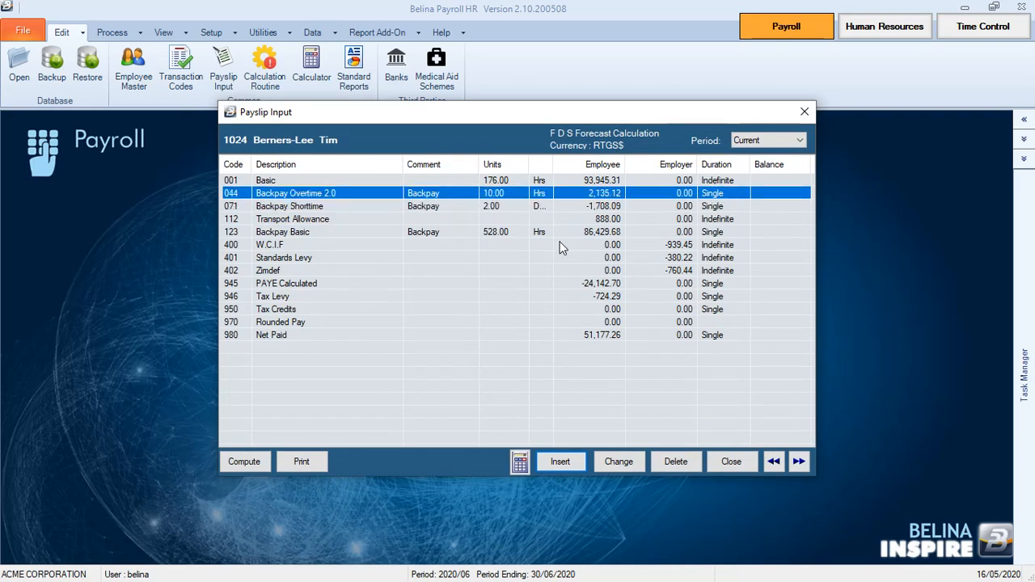
left_click(746, 466)
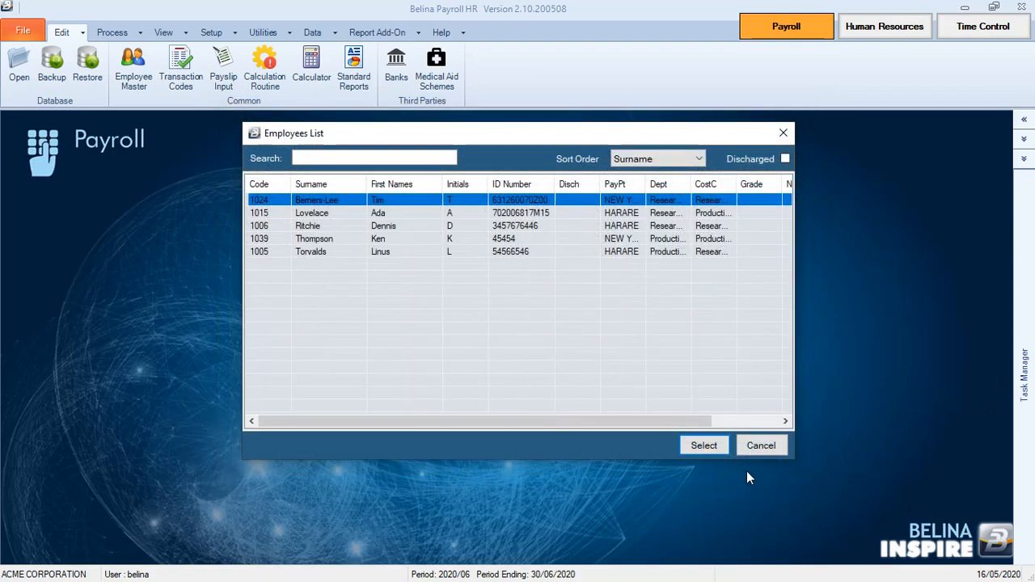
left_click(764, 450)
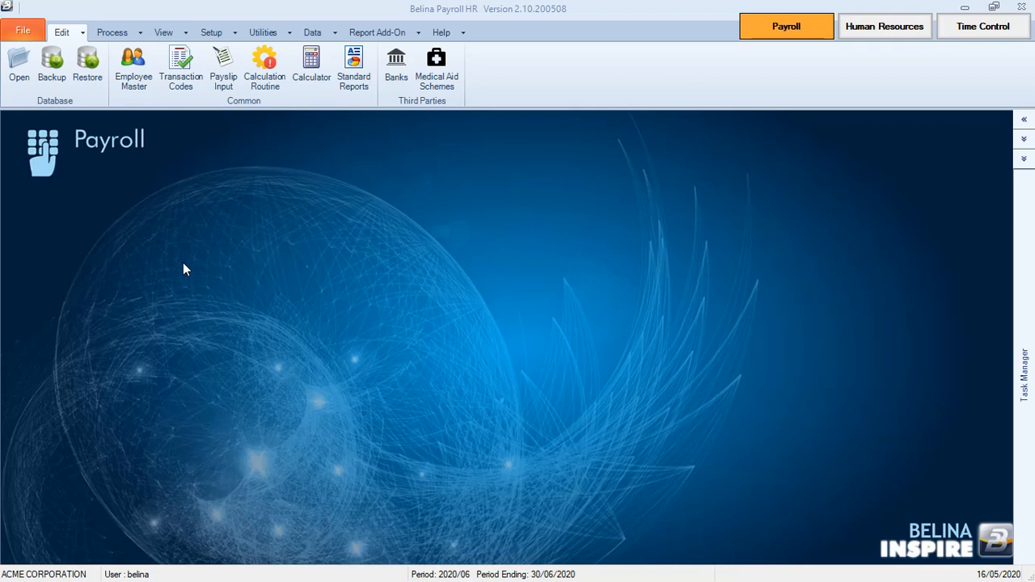
Start the Back Pay utility, proceed past the backup warning, and open the enquiry of its backpay records.
left_click(269, 34)
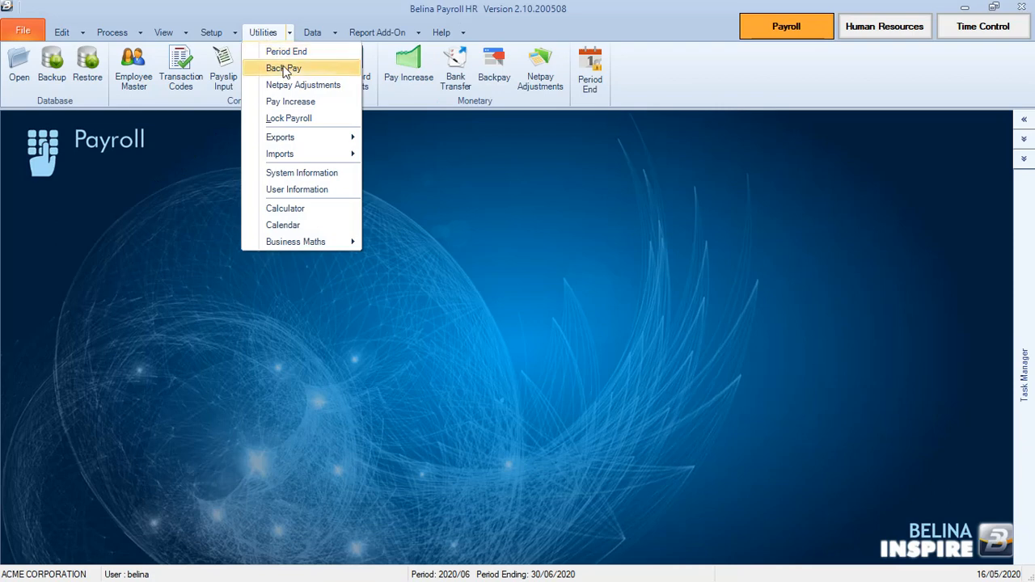
left_click(283, 69)
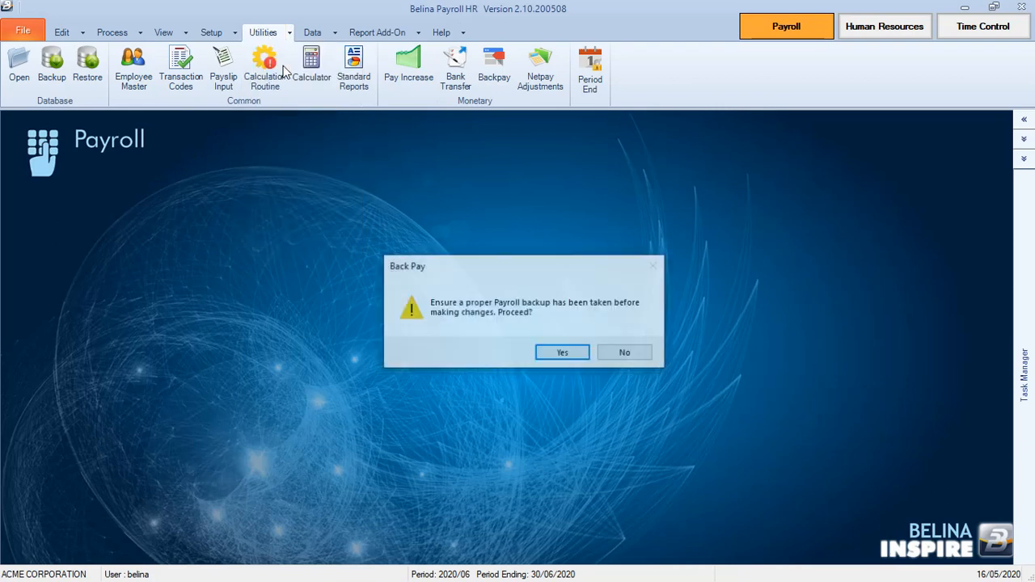
left_click(565, 353)
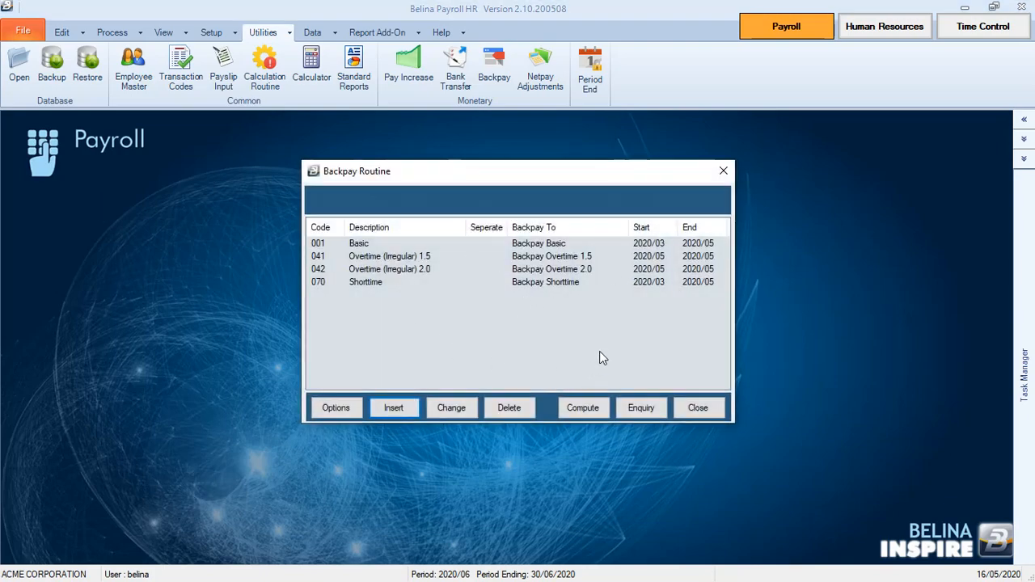
left_click(643, 409)
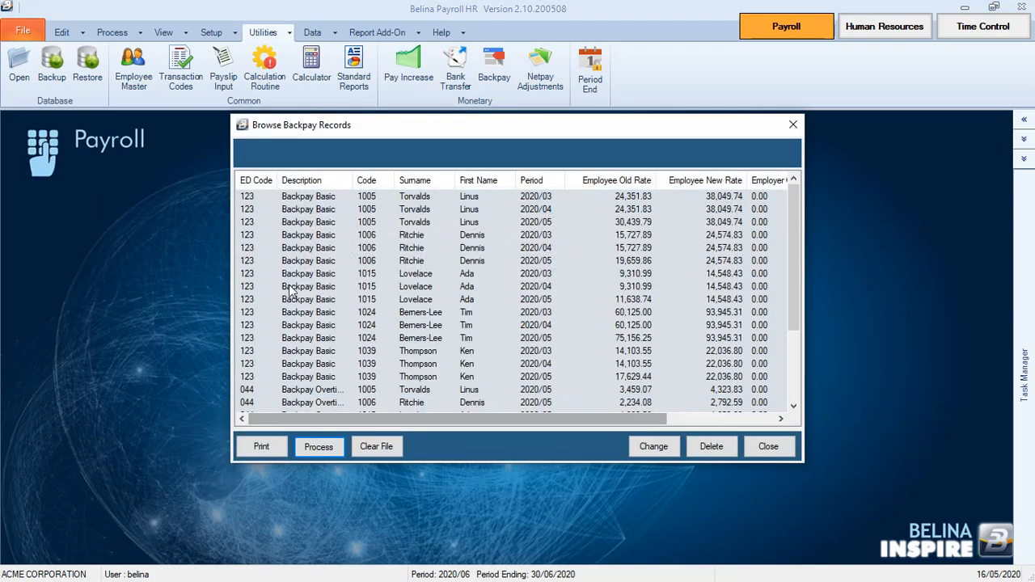
Clear the backpay file, including the existing backpay transactions on payslips, and close the backpay routine.
left_click_drag(599, 420, 474, 426)
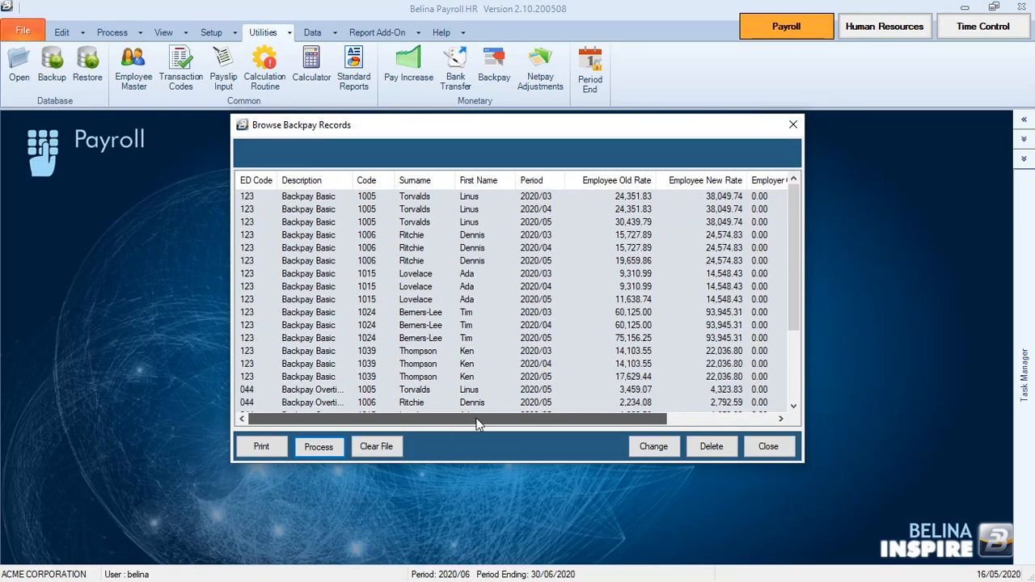
mouse_move(796, 257)
left_mouse_down()
mouse_move(798, 355)
mouse_move(794, 256)
left_mouse_up()
left_click_drag(651, 422, 478, 427)
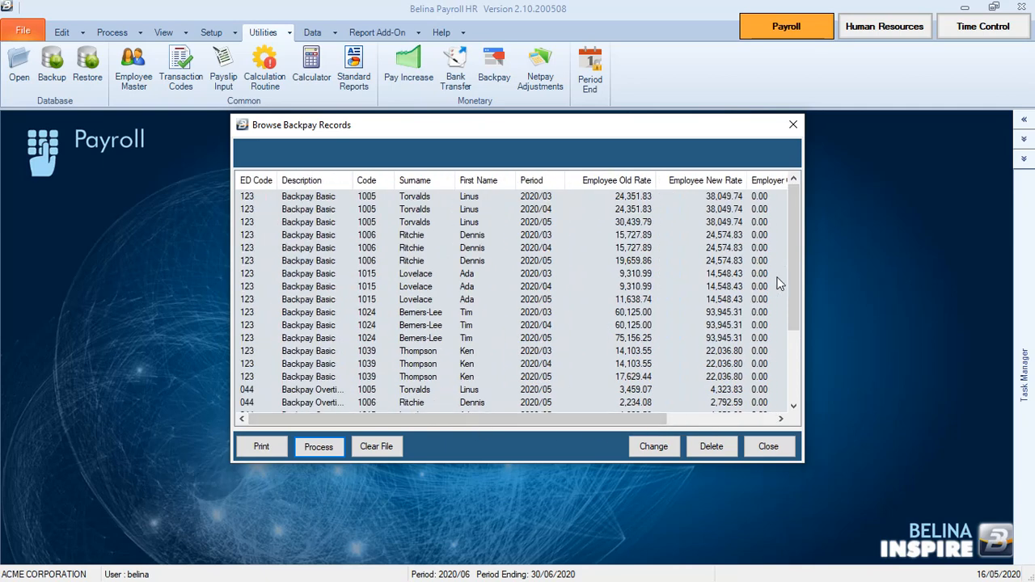
left_click_drag(796, 279, 783, 236)
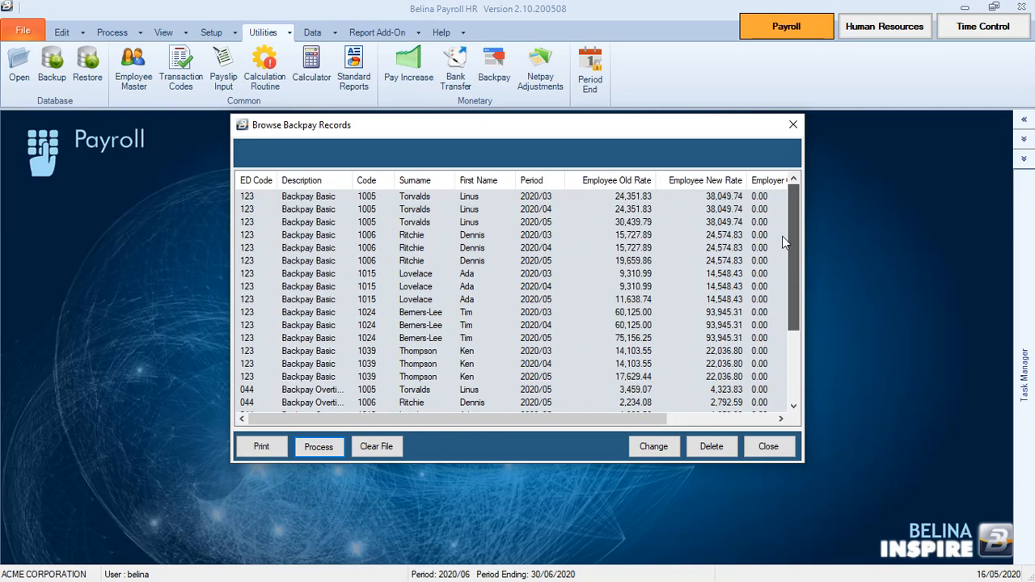
left_click(393, 451)
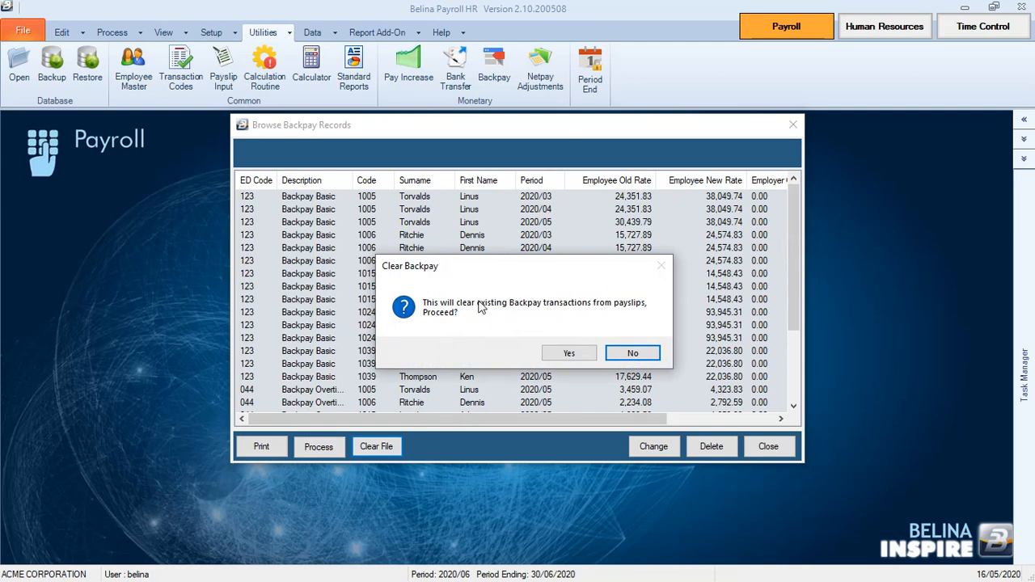
left_click(571, 357)
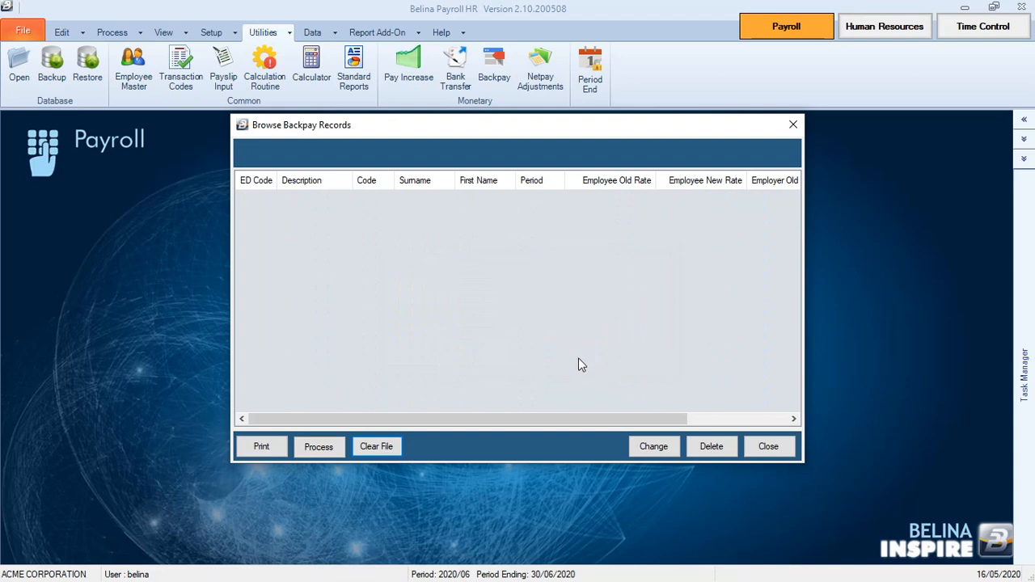
left_click_drag(628, 422, 524, 434)
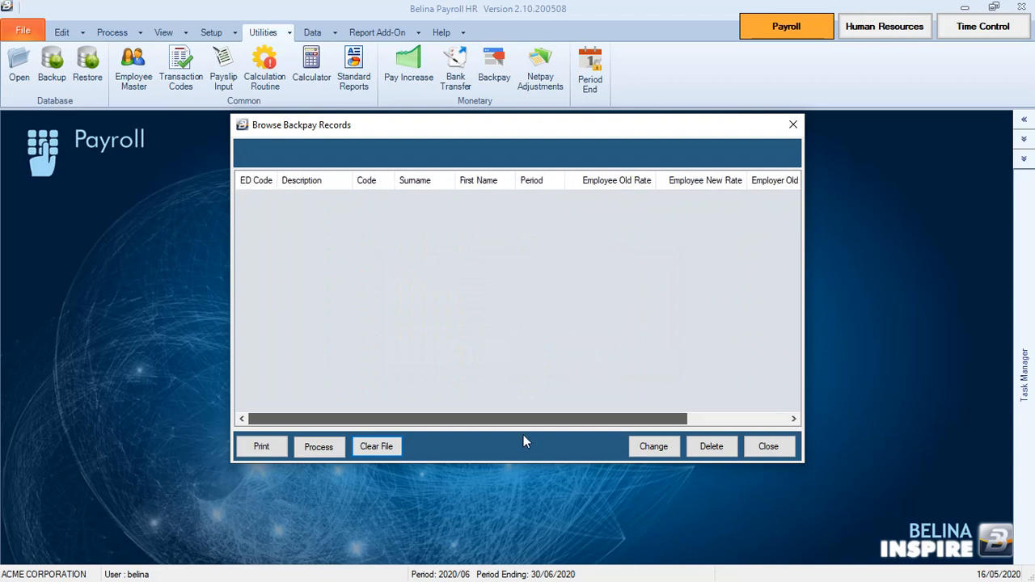
left_click(769, 447)
left_click(700, 407)
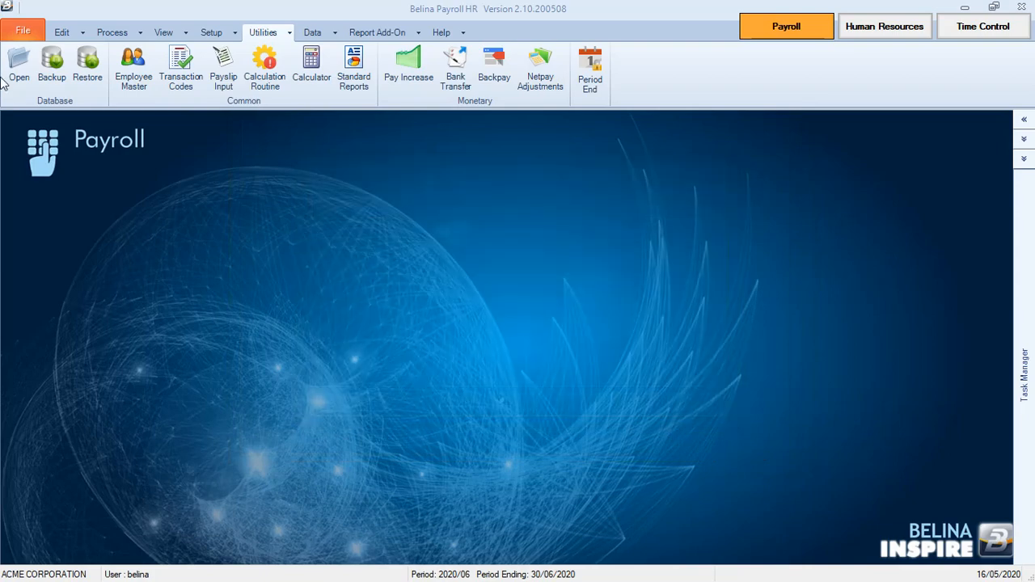
Check the first listed employee's payslip input for any remaining backpay transactions.
left_click(226, 77)
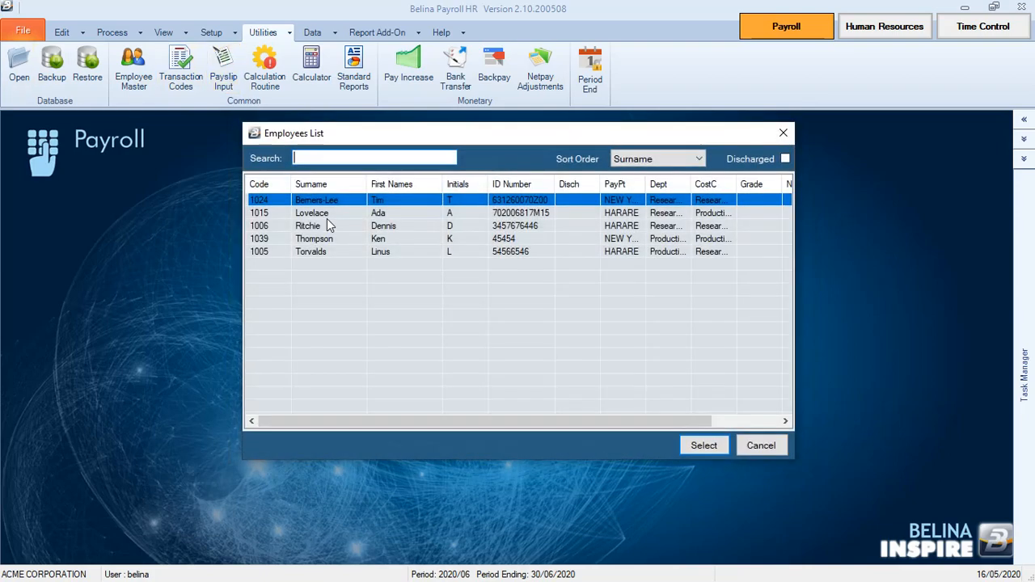
left_click(683, 445)
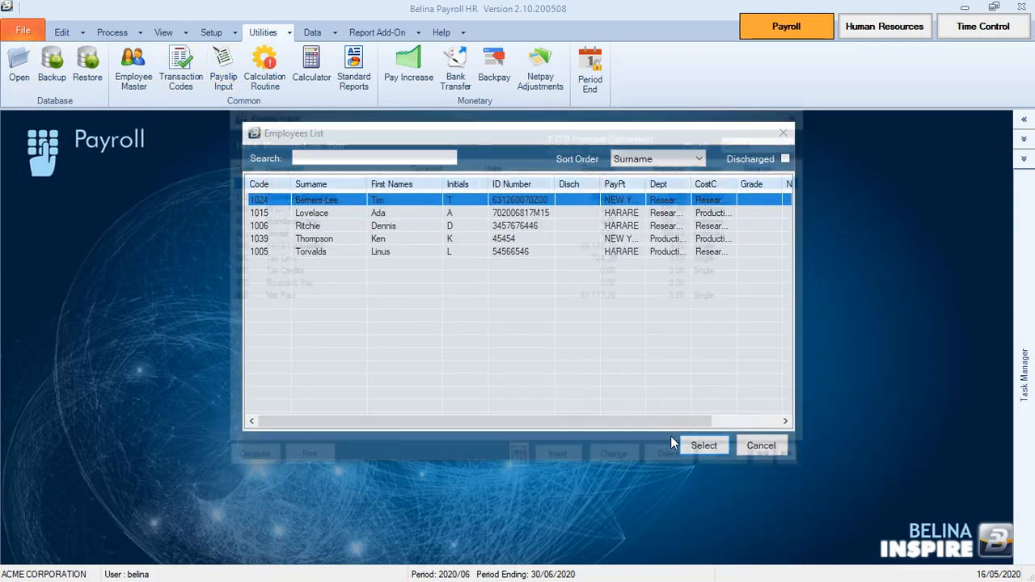
left_click(381, 196)
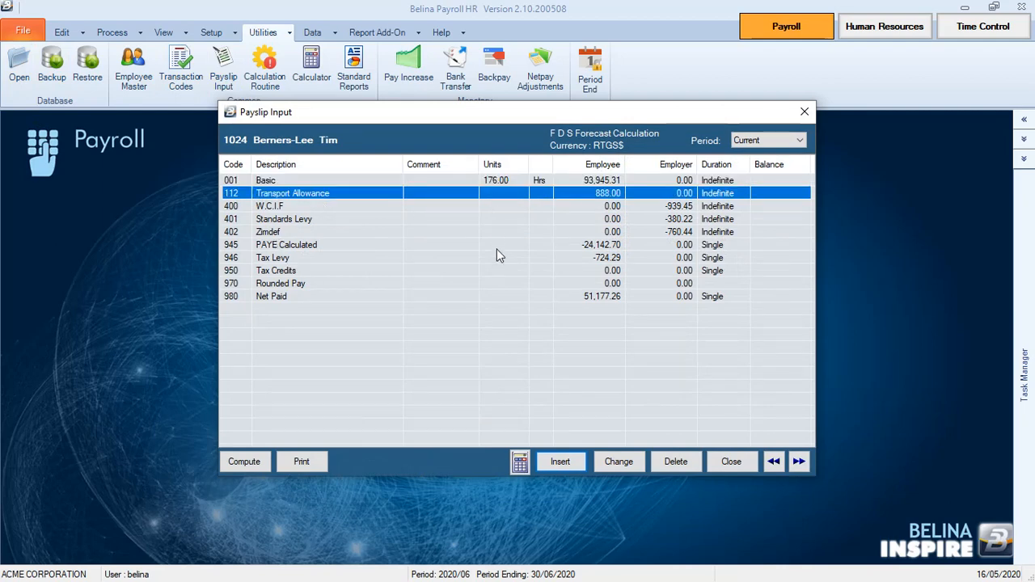
left_click(367, 232)
left_click(373, 183)
left_click(383, 231)
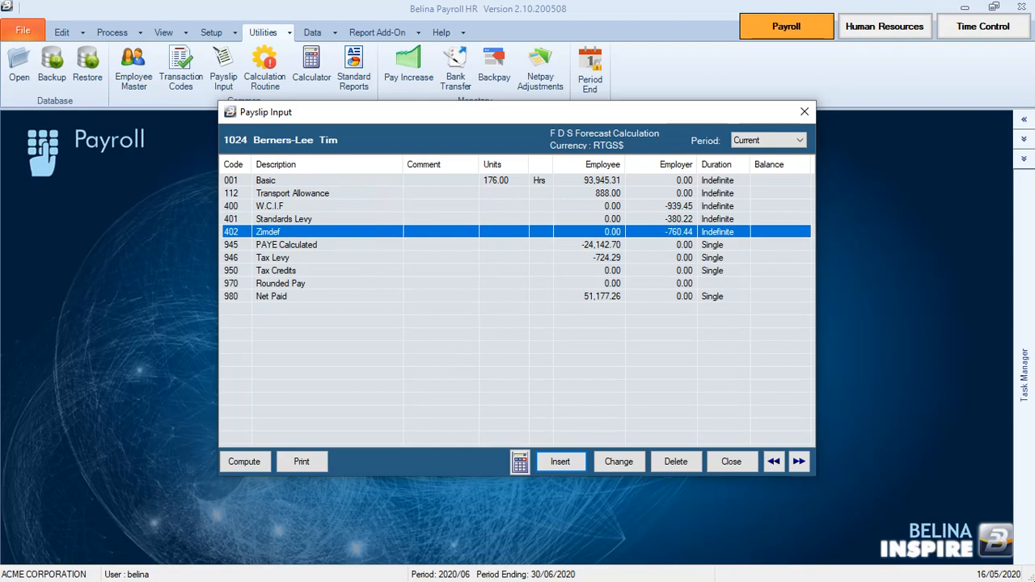
left_click(749, 469)
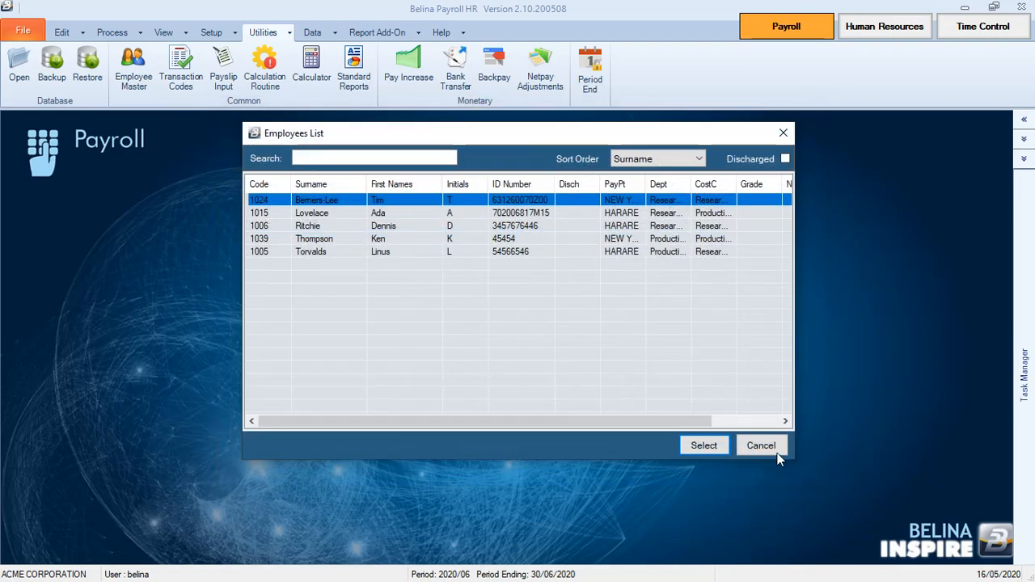
left_click(770, 452)
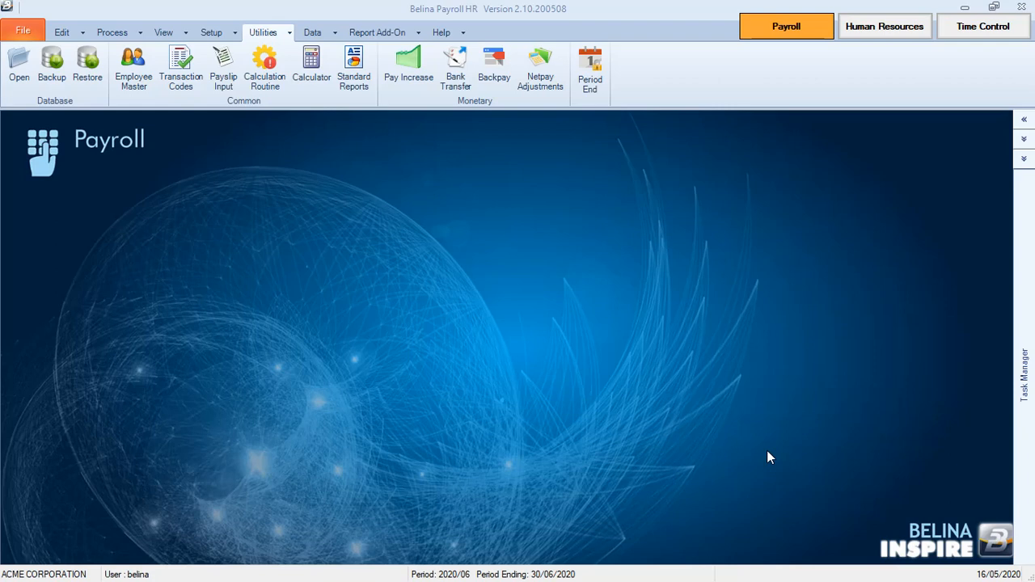
Start a new transaction code record in the Earnings - Amount category.
left_click(62, 32)
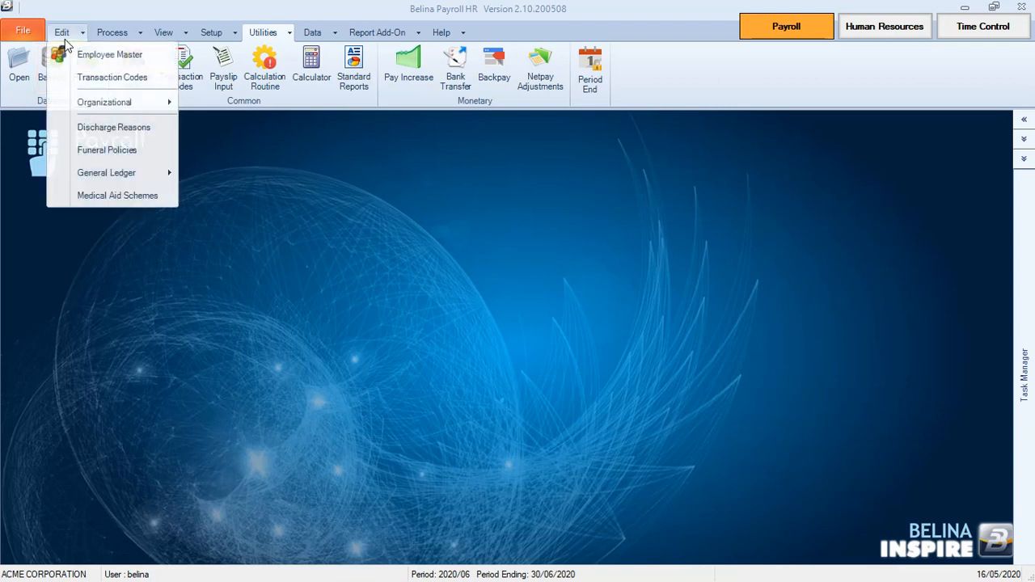
left_click(106, 79)
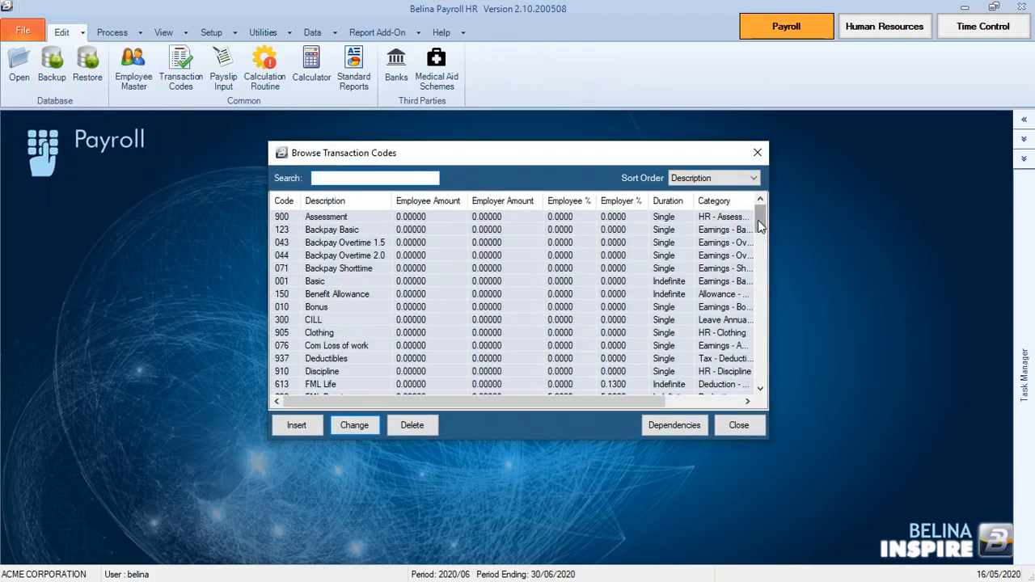
scroll(761, 228, "down", 3)
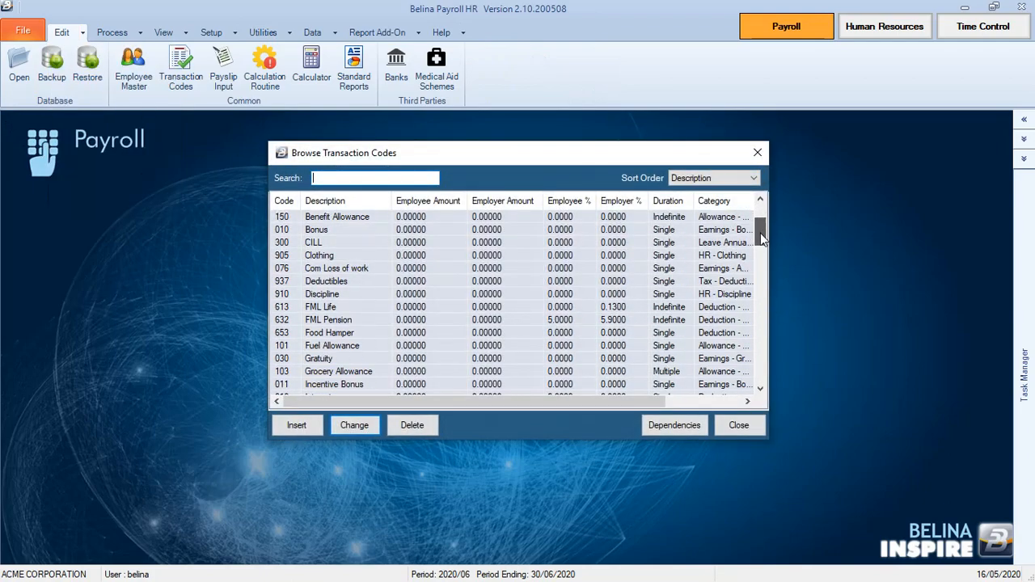
left_click_drag(760, 235, 758, 223)
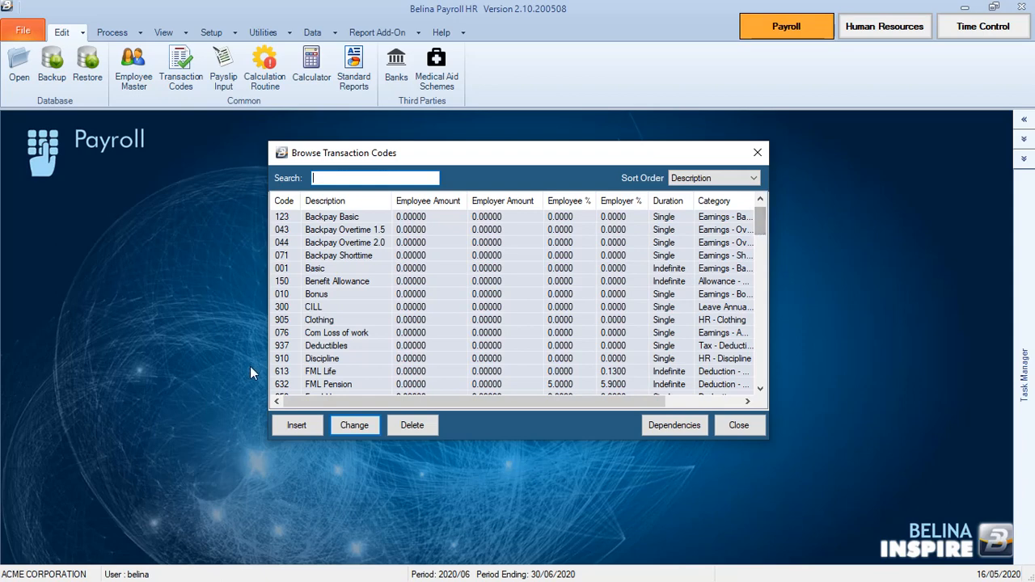
left_click(307, 427)
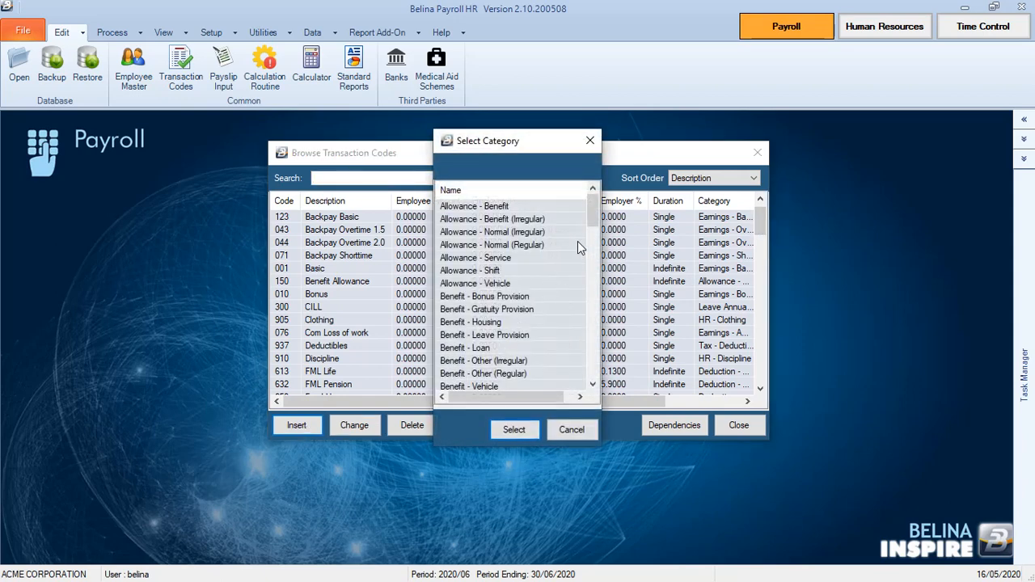
left_click_drag(593, 217, 592, 257)
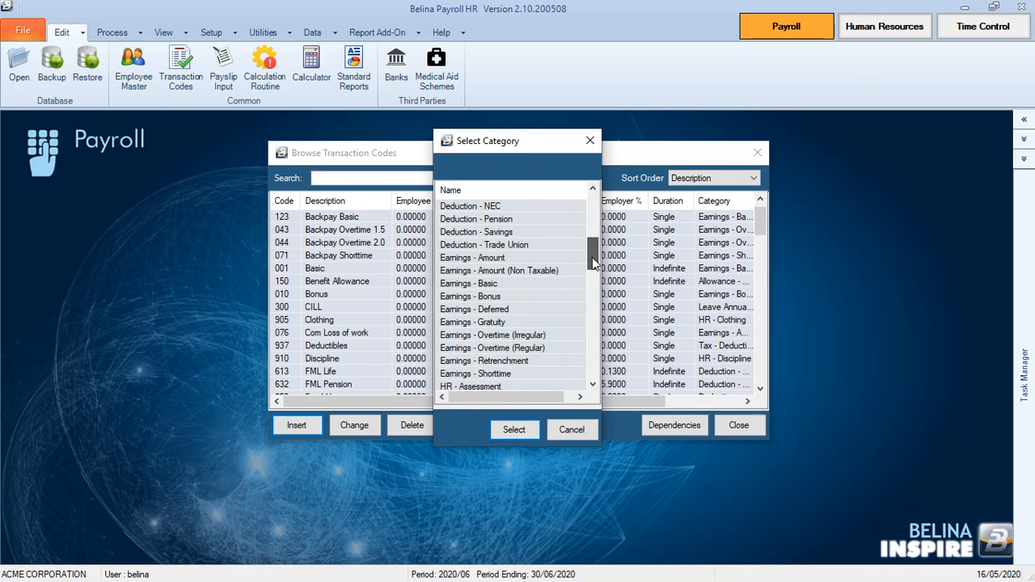
left_click(497, 259)
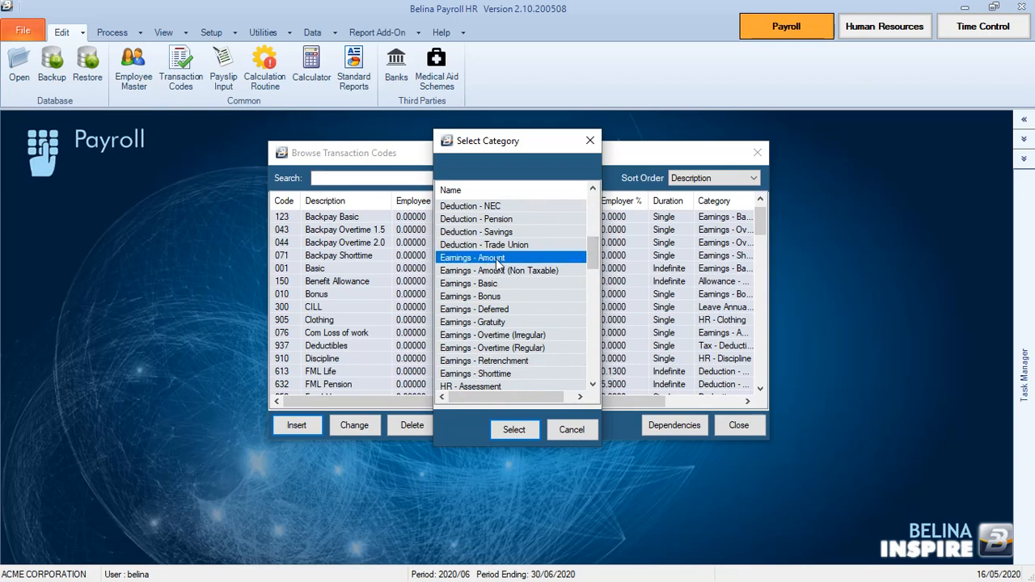
left_click(515, 429)
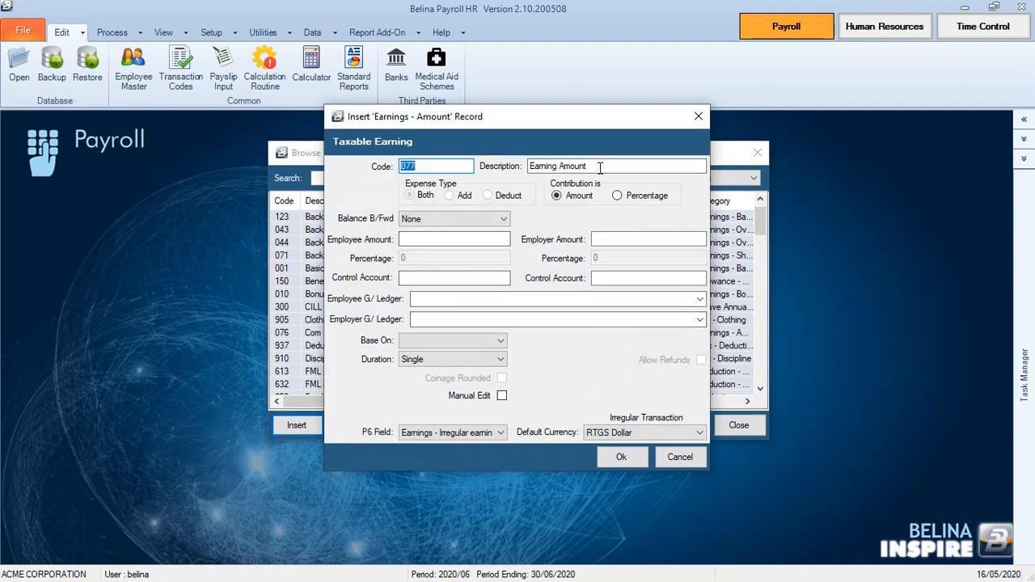
Describe the new earnings code 077 as Backpay, allow manual editing, save it and close the transaction codes list.
left_click_drag(601, 168, 518, 172)
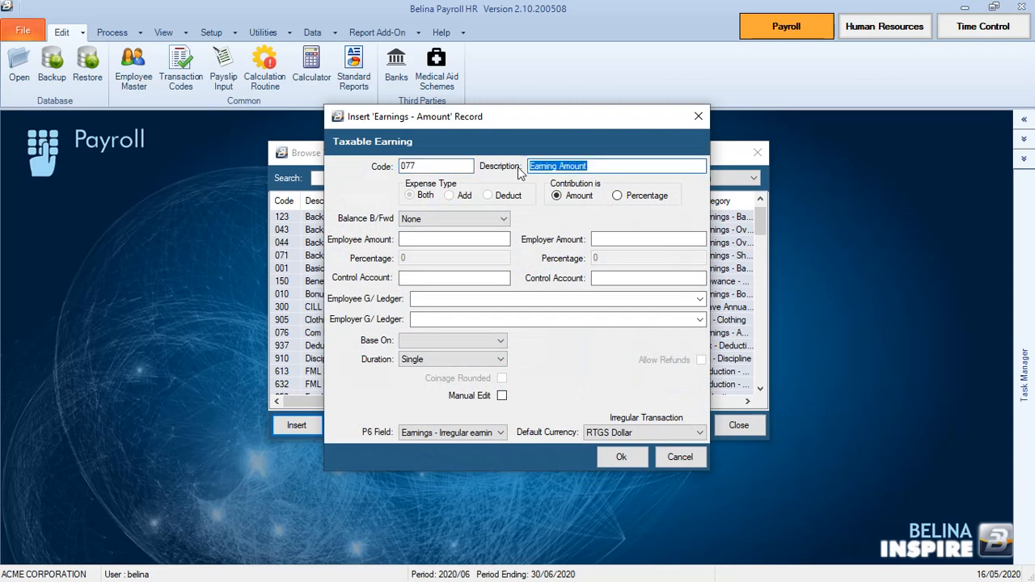
type("Backpay")
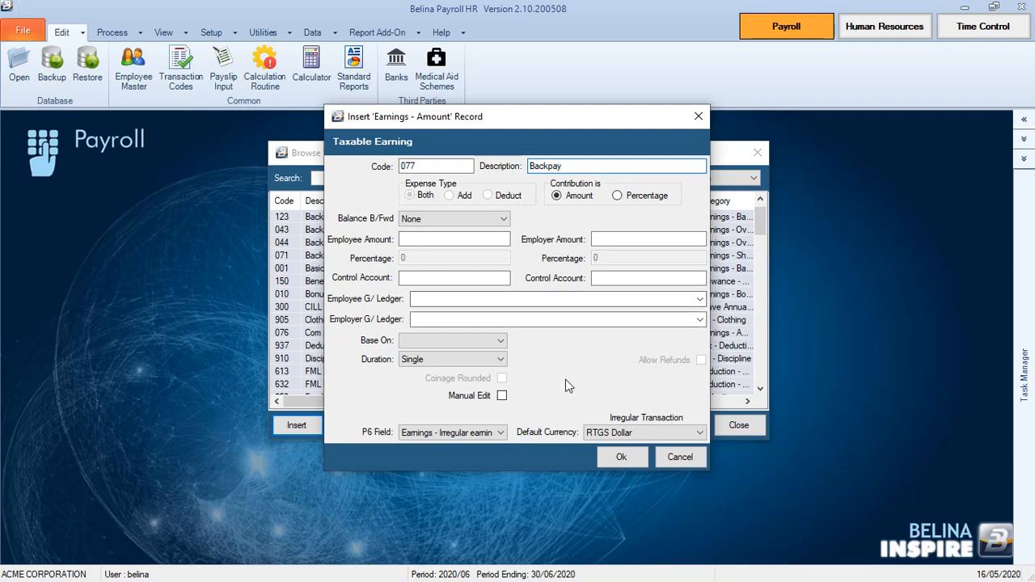
left_click(502, 395)
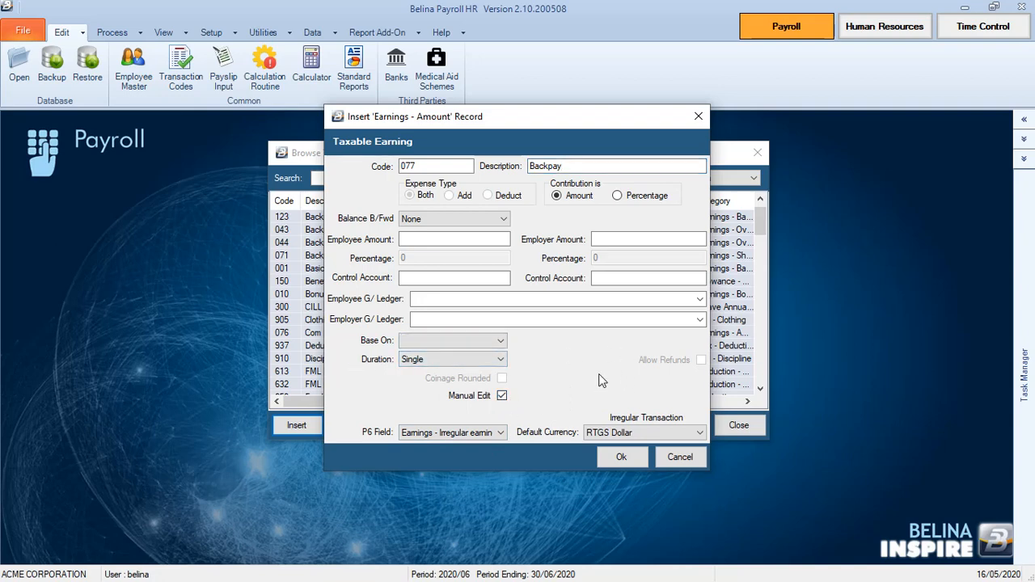
left_click(620, 459)
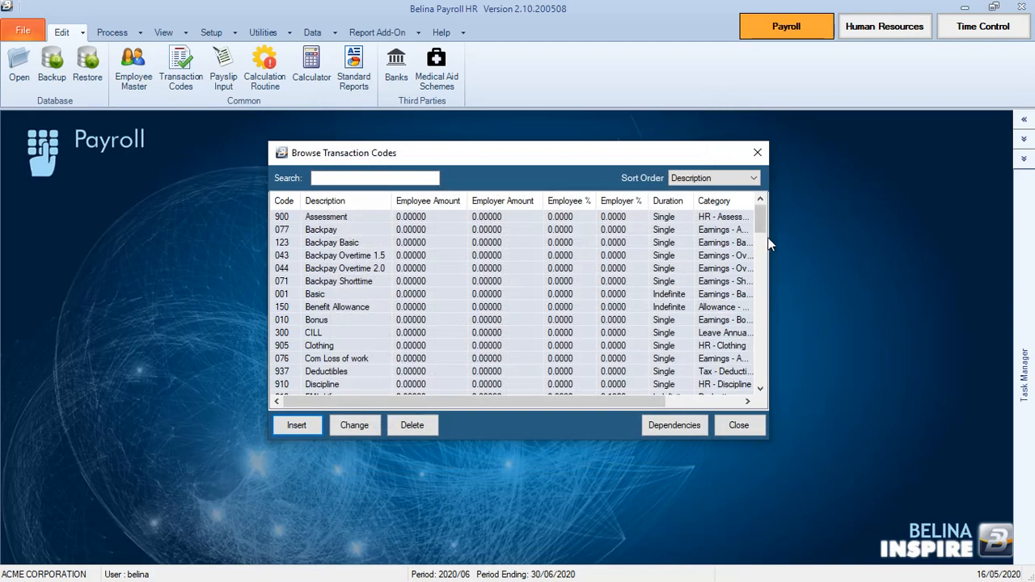
left_click_drag(765, 222, 766, 401)
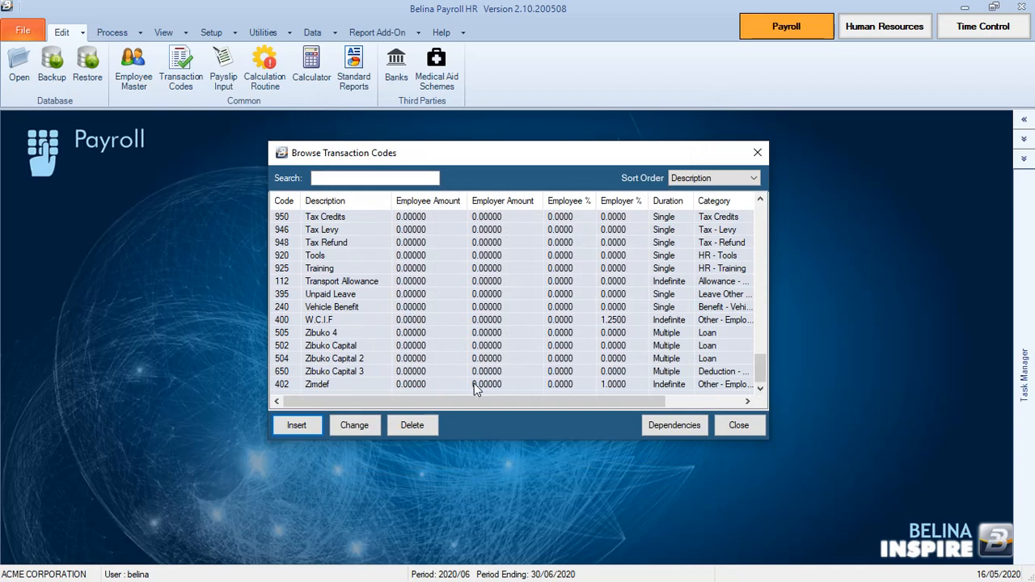
left_click_drag(518, 398, 582, 401)
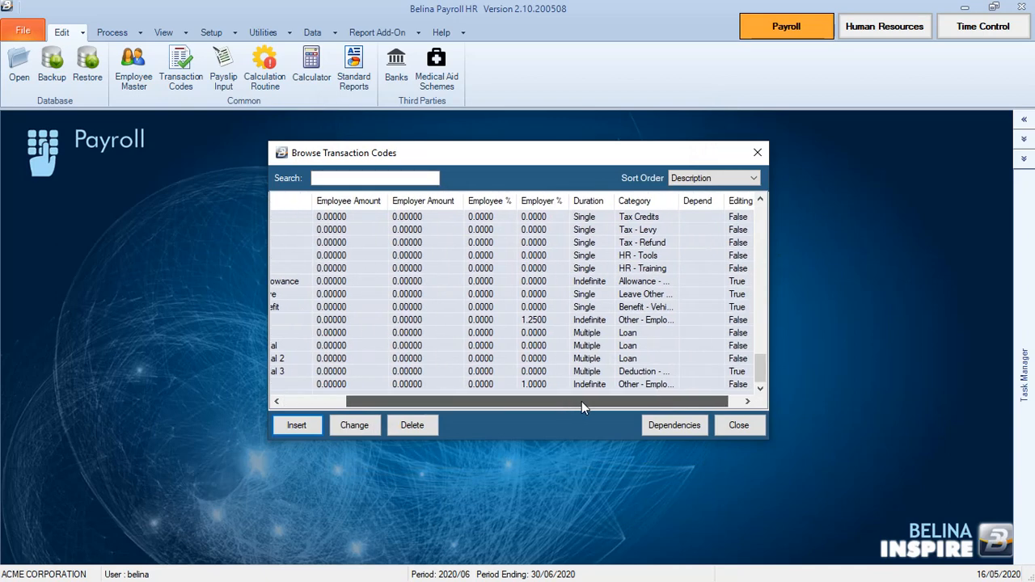
left_click(738, 426)
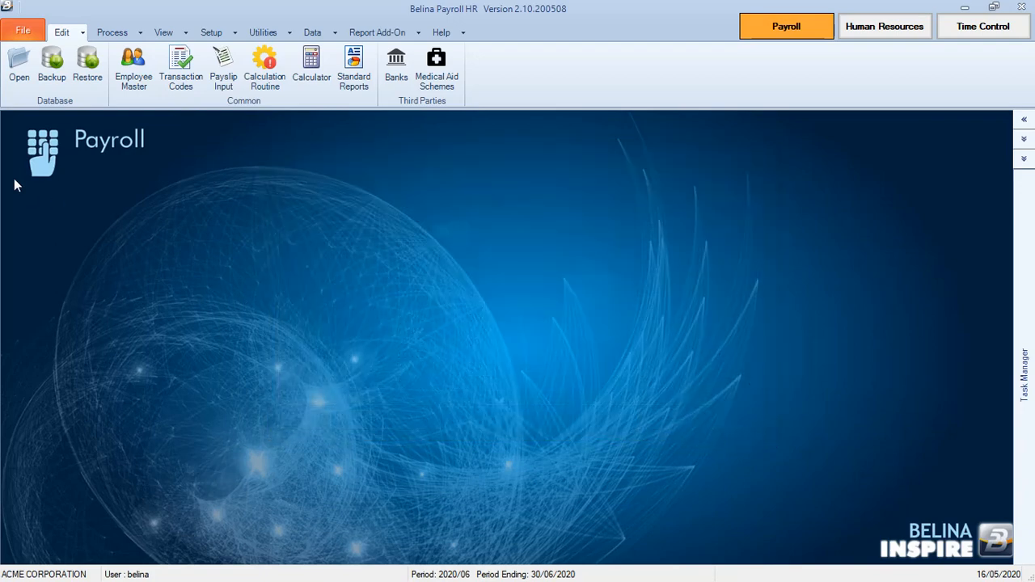
Open the first listed employee's payslip input and insert a transaction using code 077 Backpay.
left_click(226, 89)
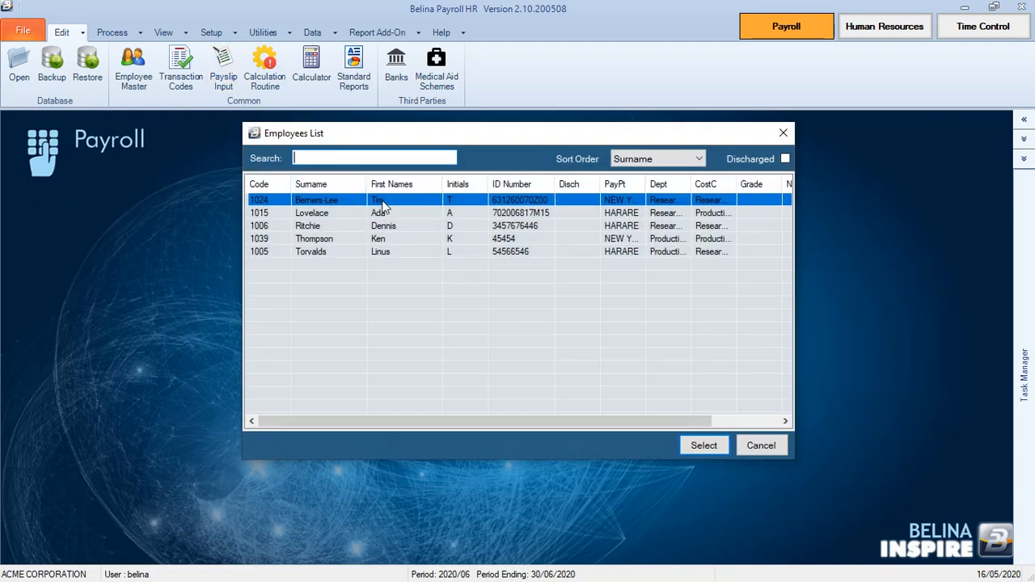
left_click(698, 447)
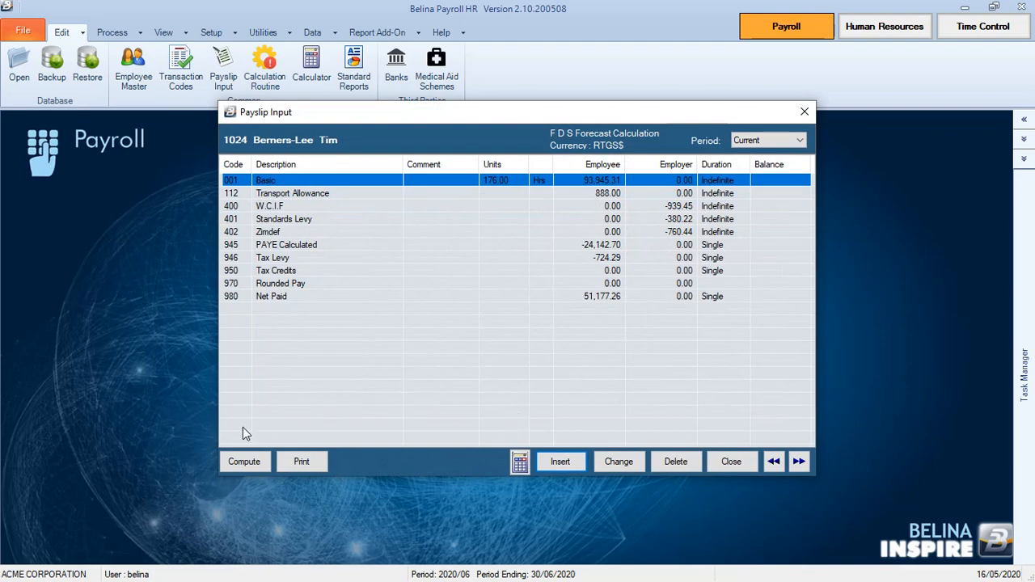
left_click(563, 462)
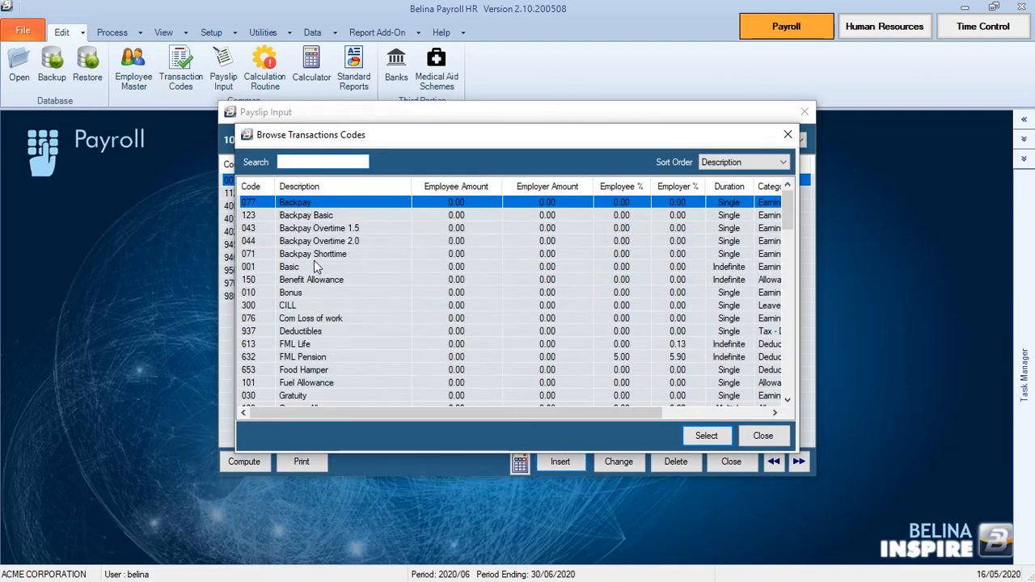
left_click(296, 218)
left_click(296, 204)
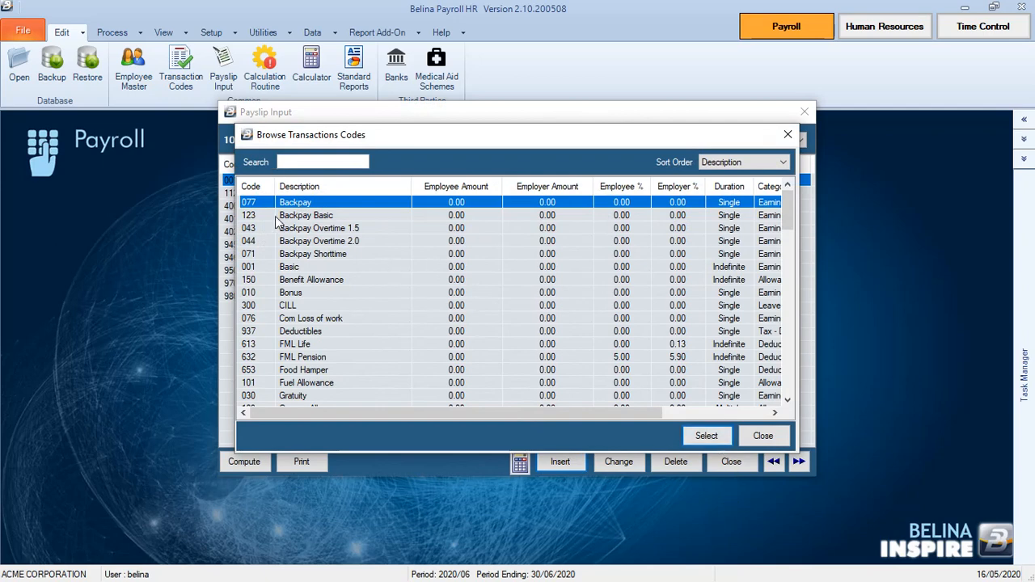
left_click(703, 437)
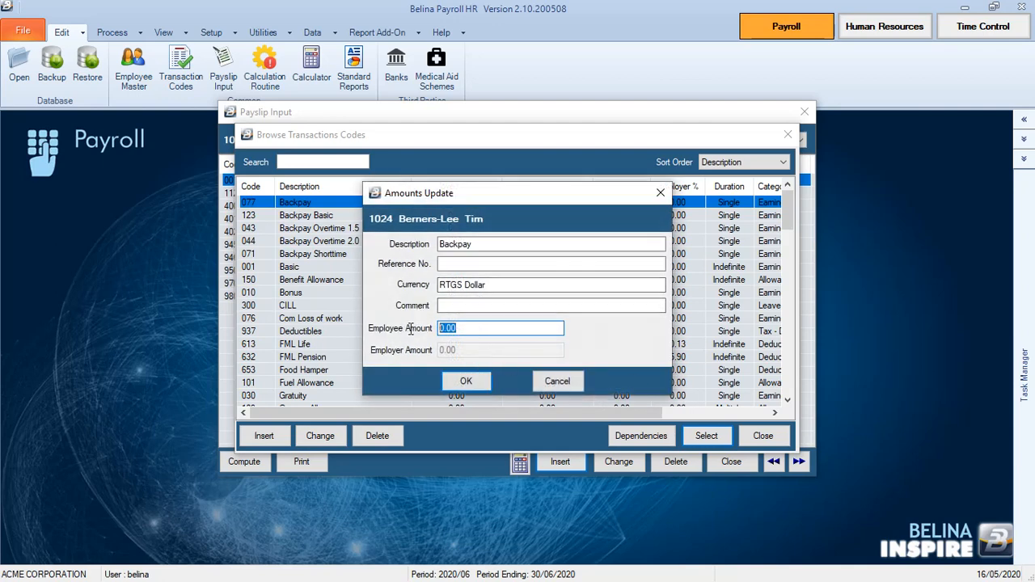
Set the backpay's employee amount to 30,000.00 with comment "march to april" and reference number 100, and save the transaction.
type("3000")
type("0")
left_click(478, 306)
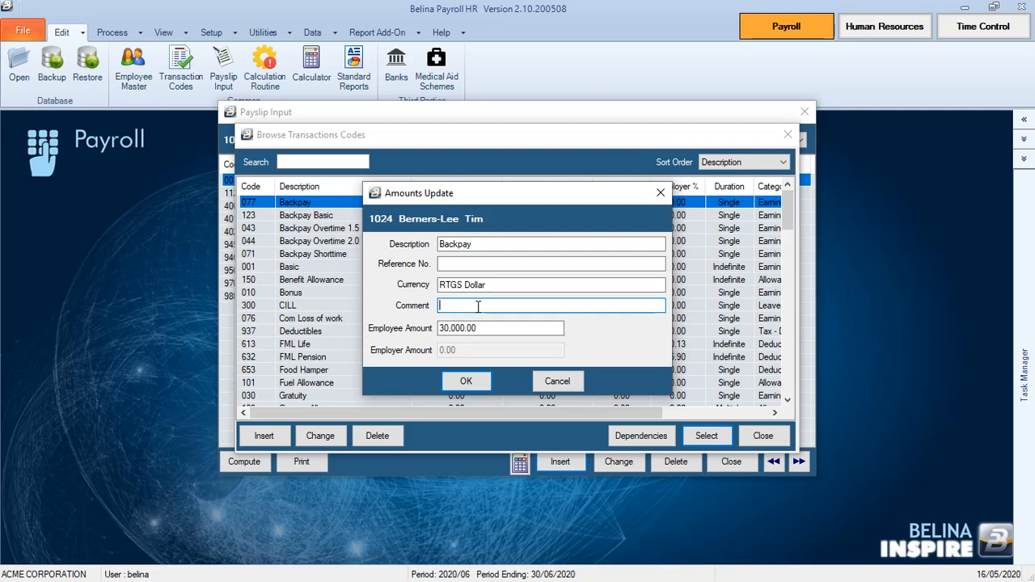
type("march to april")
left_click(506, 265)
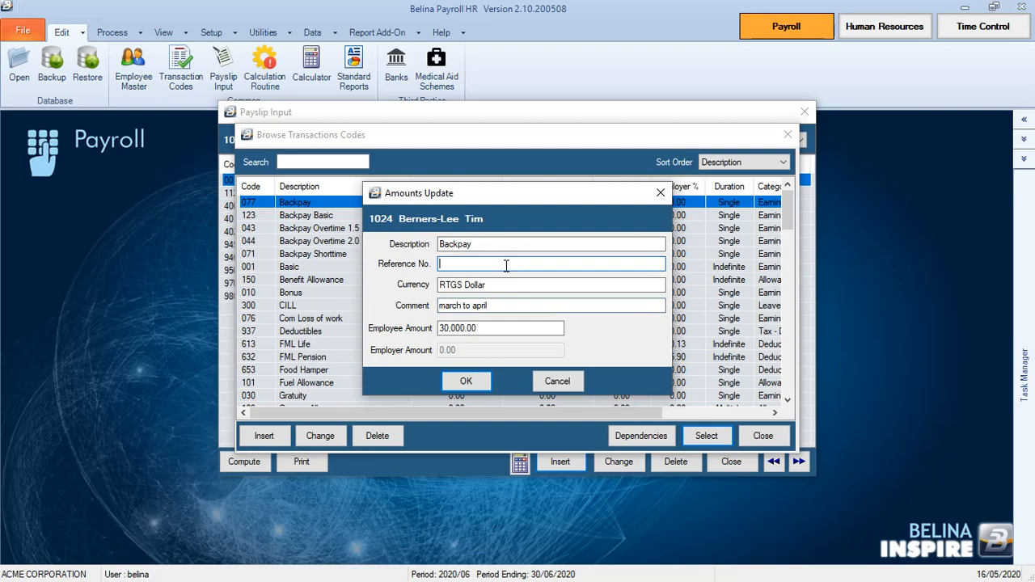
type("100")
left_click(468, 382)
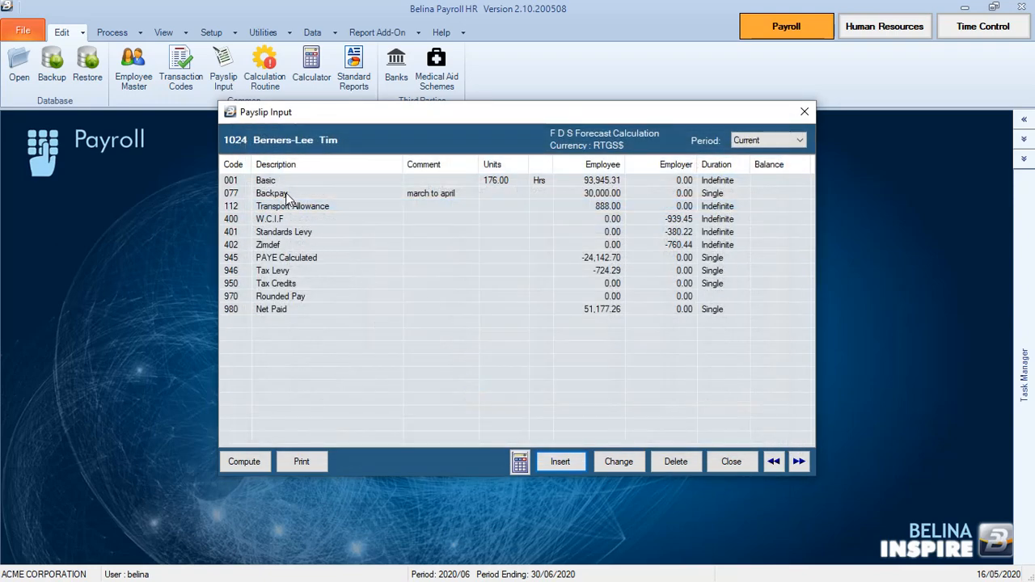
Check the Backpay line on the employee's payslip, and close the payslip input and employees list.
left_click(285, 193)
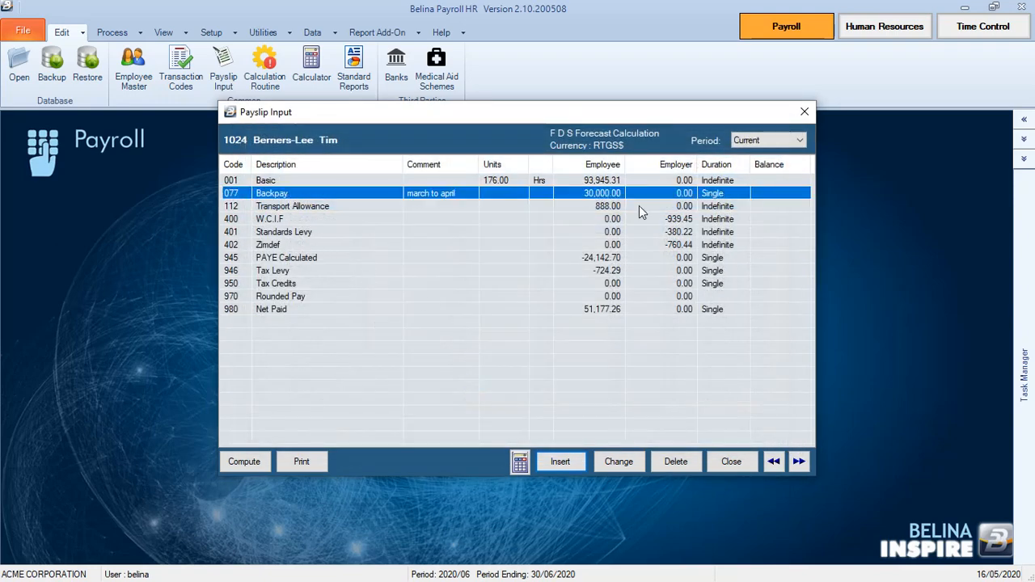
left_click(605, 209)
left_click(605, 209)
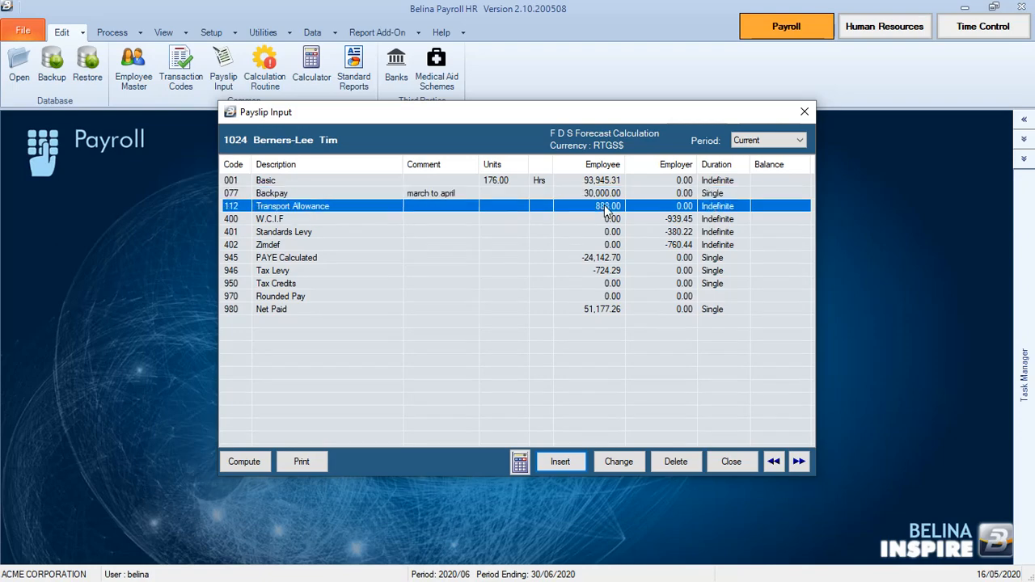
left_click(731, 461)
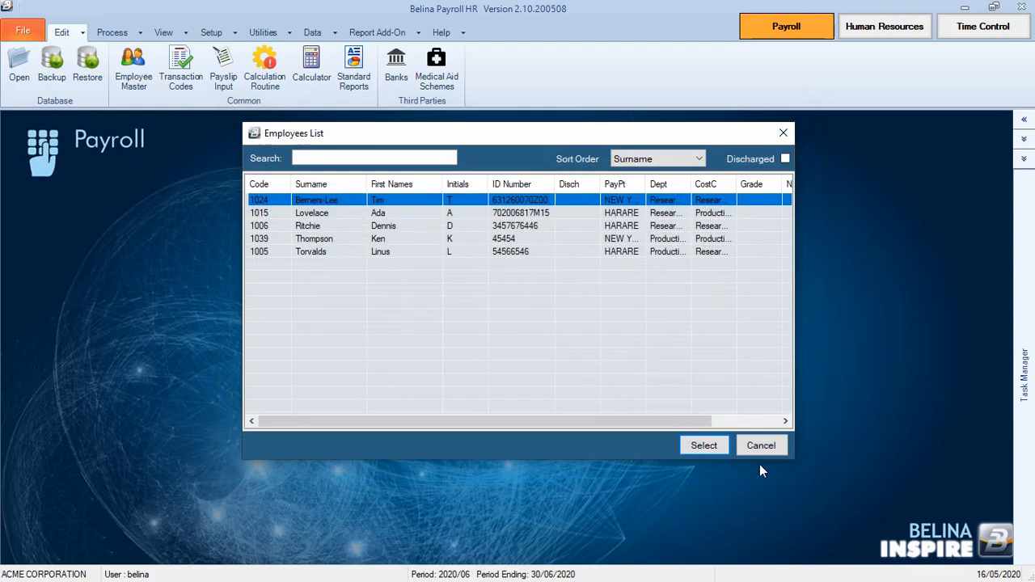
left_click(768, 452)
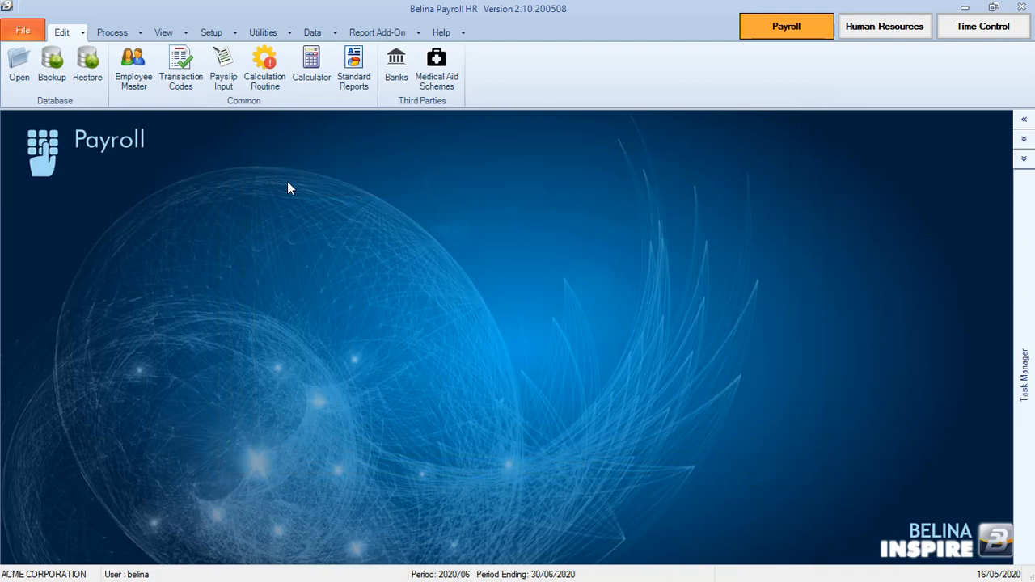
Start another new transaction code record in the Earnings - Amount category.
left_click(185, 72)
left_click(311, 426)
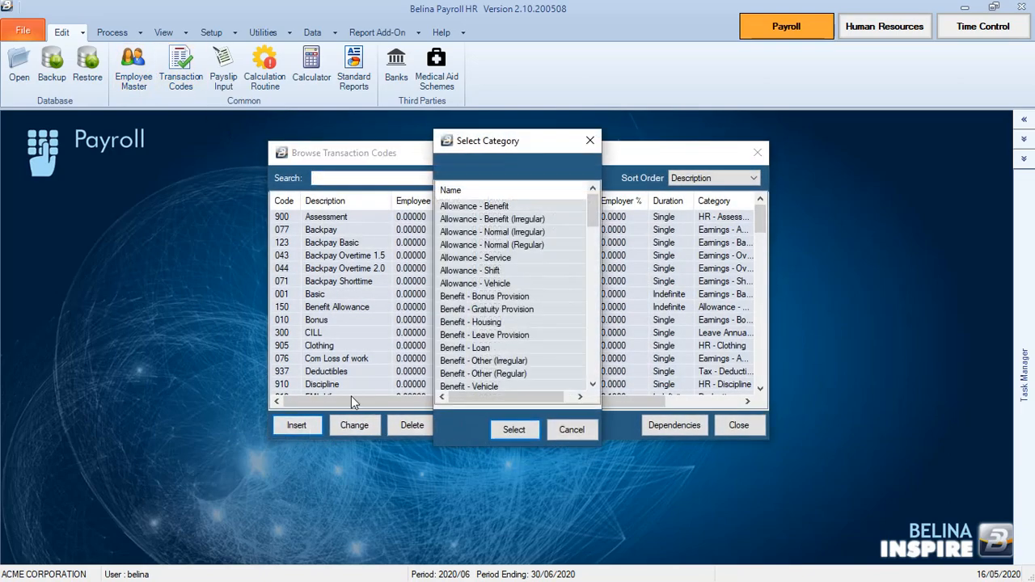
left_click_drag(595, 219, 600, 264)
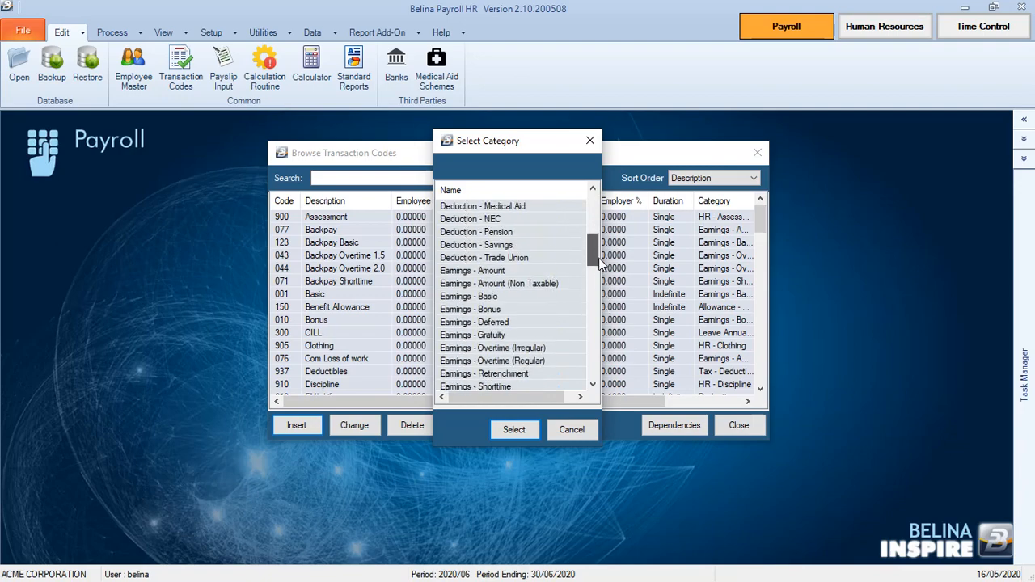
left_click(471, 271)
left_click(528, 432)
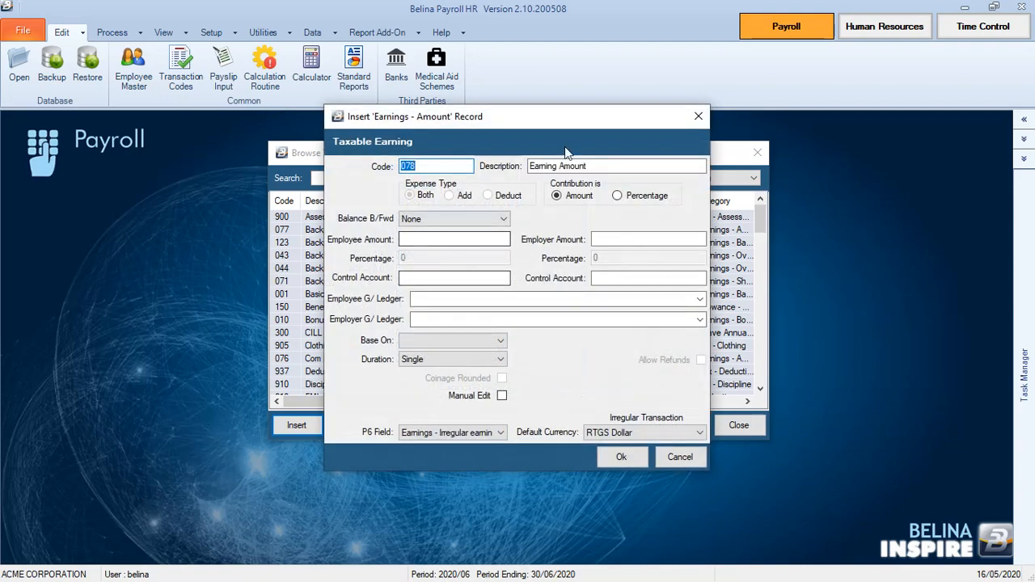
Describe code 078 as Overtimes Backpay, allow manual editing, save it and close the transaction codes list.
key("Tab")
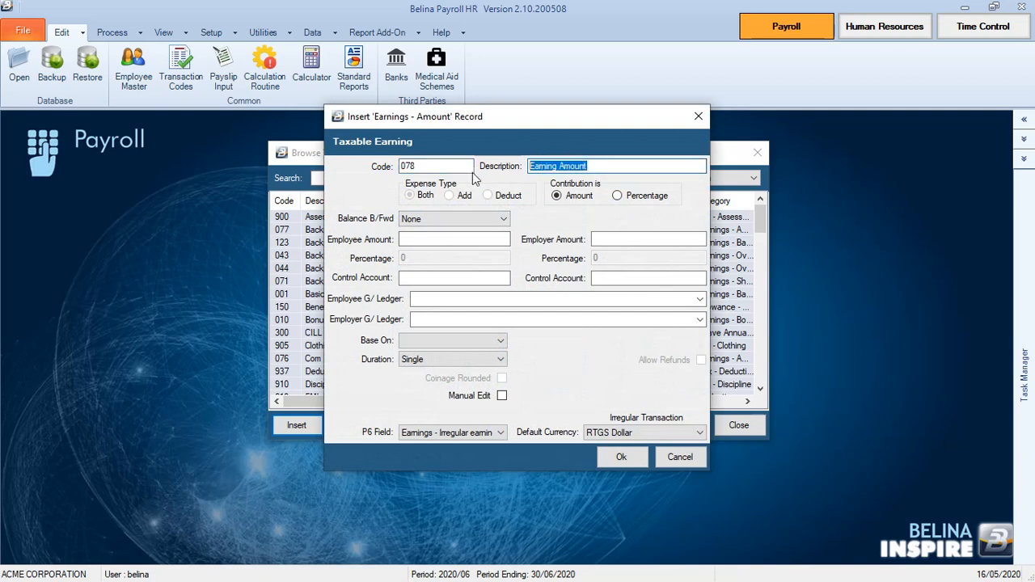
type("O")
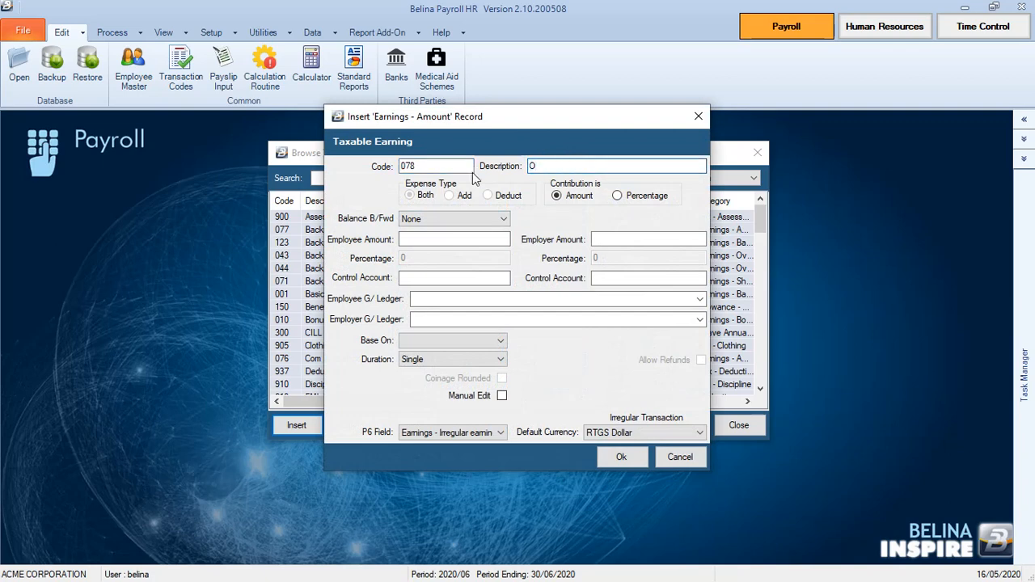
type("vertimes Backpay")
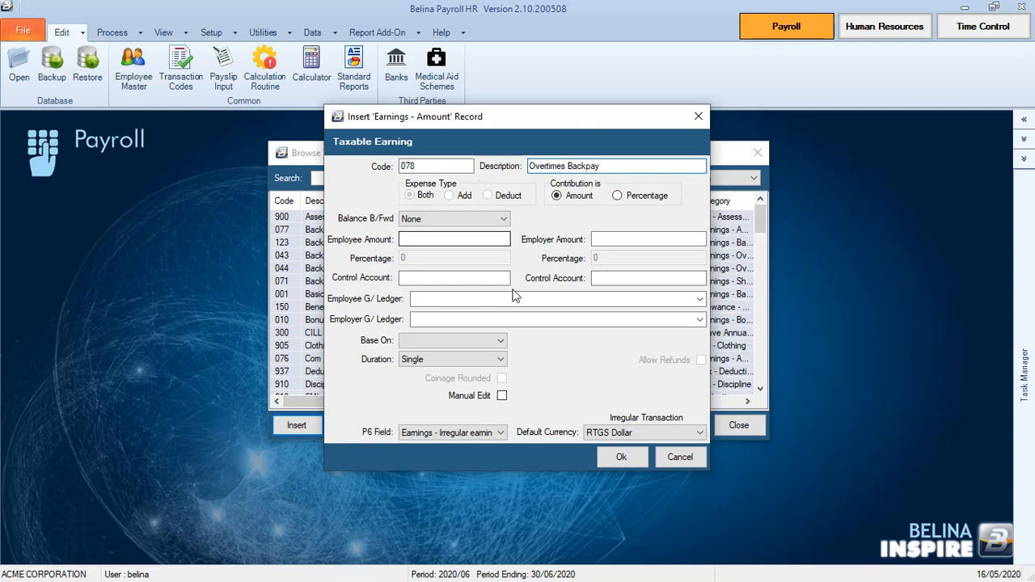
left_click(501, 396)
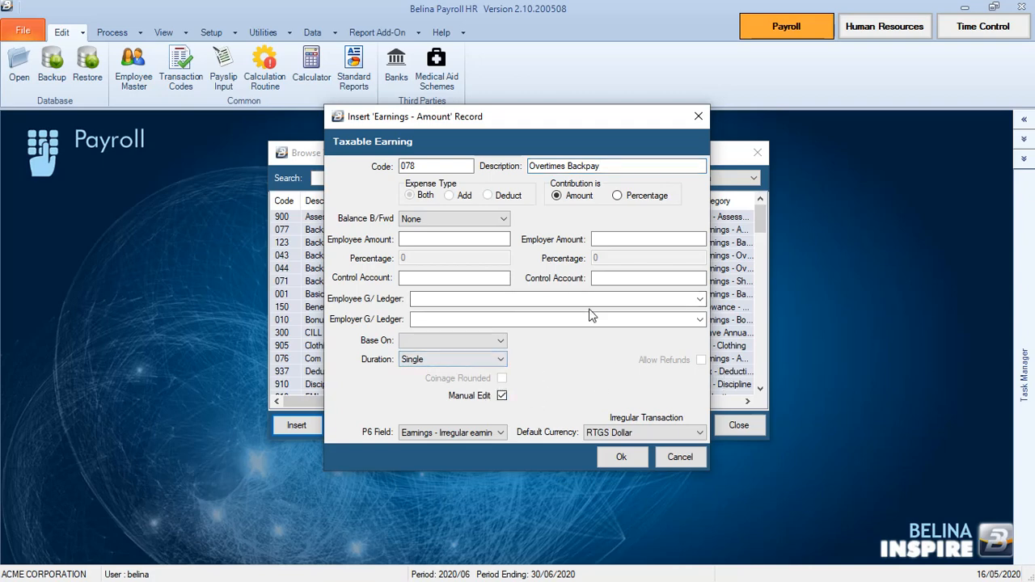
left_click(621, 458)
left_click(739, 425)
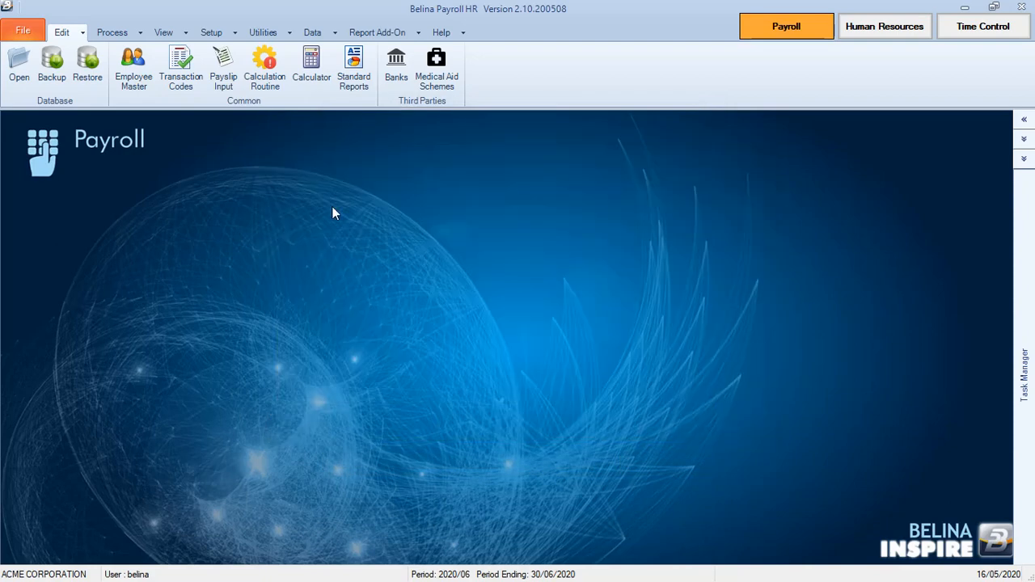
Open the second listed employee's payslip input, search the codes for "over" and insert code 078 Overtimes Backpay.
left_click(223, 81)
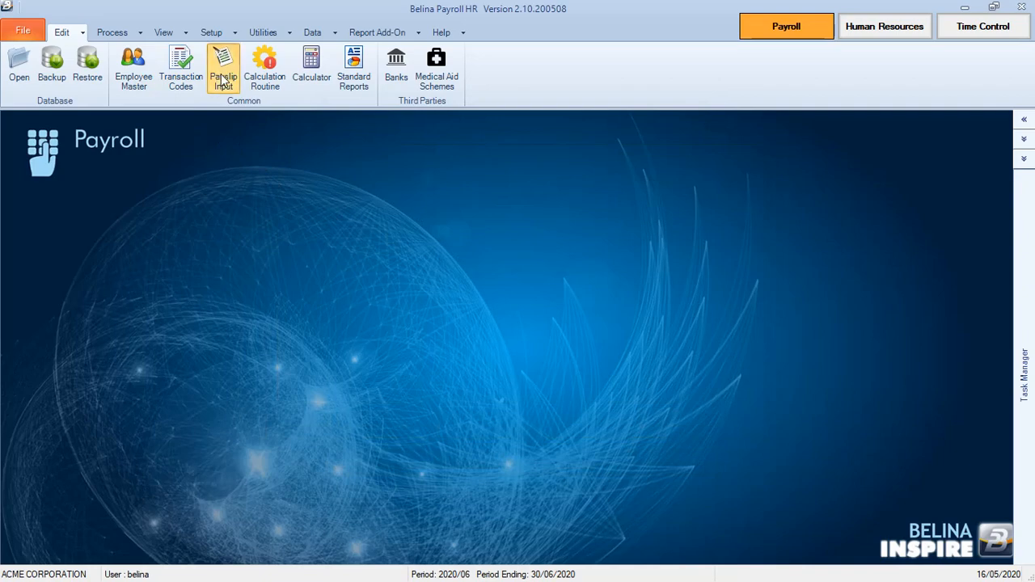
left_click(322, 214)
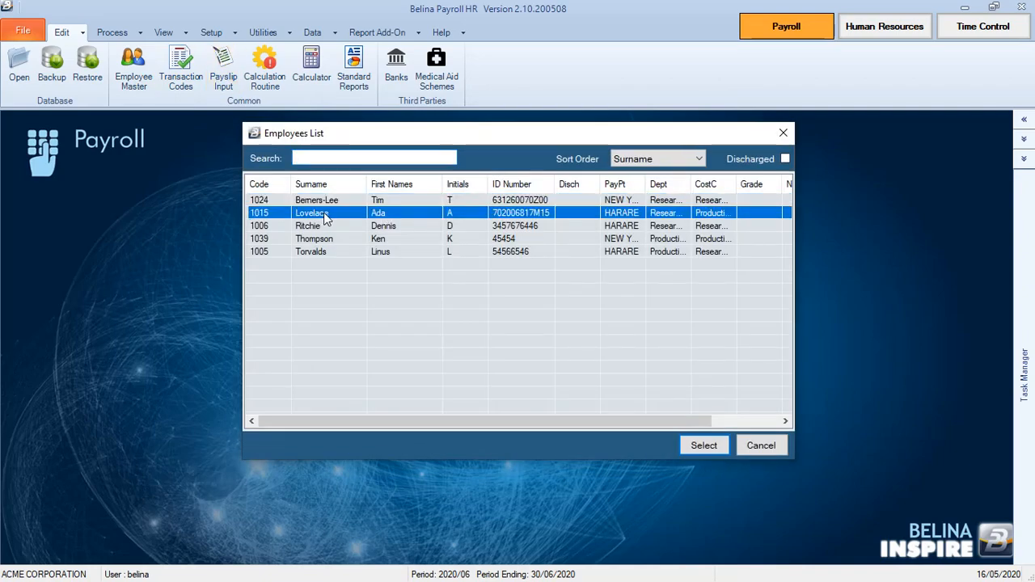
left_click(710, 450)
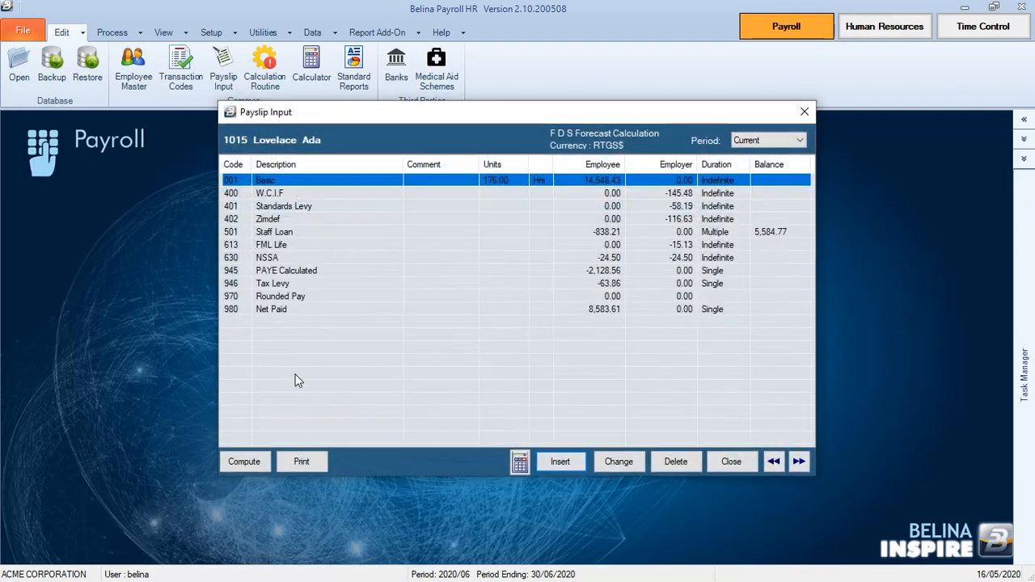
left_click(561, 462)
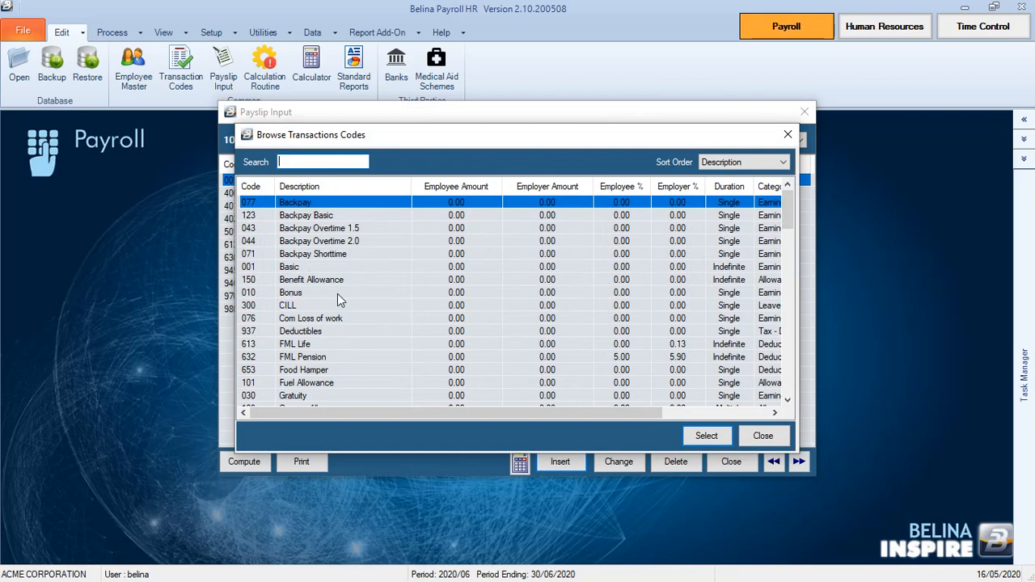
left_click(315, 162)
type("over")
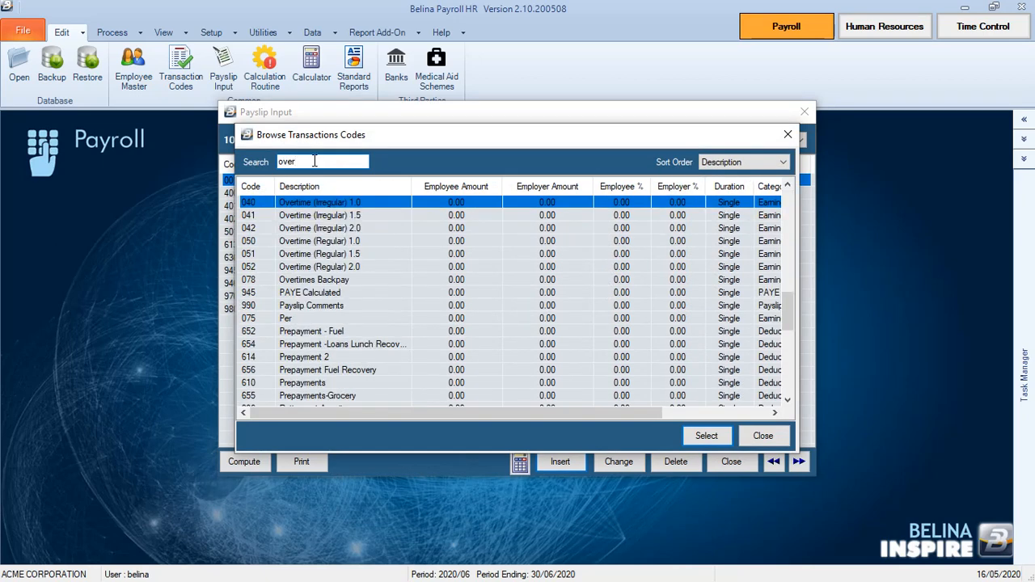
left_click(318, 280)
left_click(706, 435)
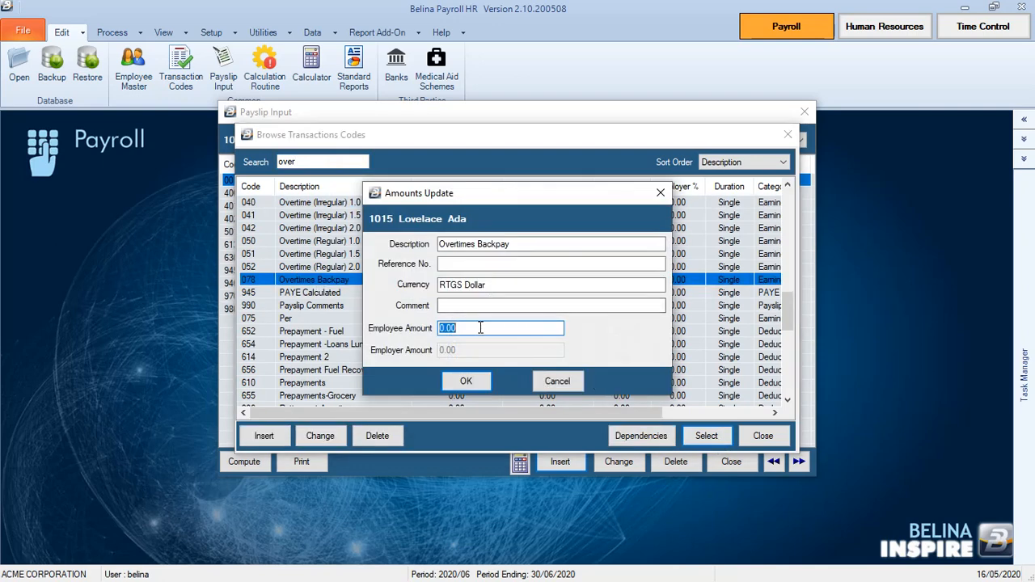
Set the Overtimes Backpay employee amount to 1,001.00, save it and select its line on the payslip.
type("1000")
key("BackSpace")
type("1")
left_click(475, 384)
left_click(339, 198)
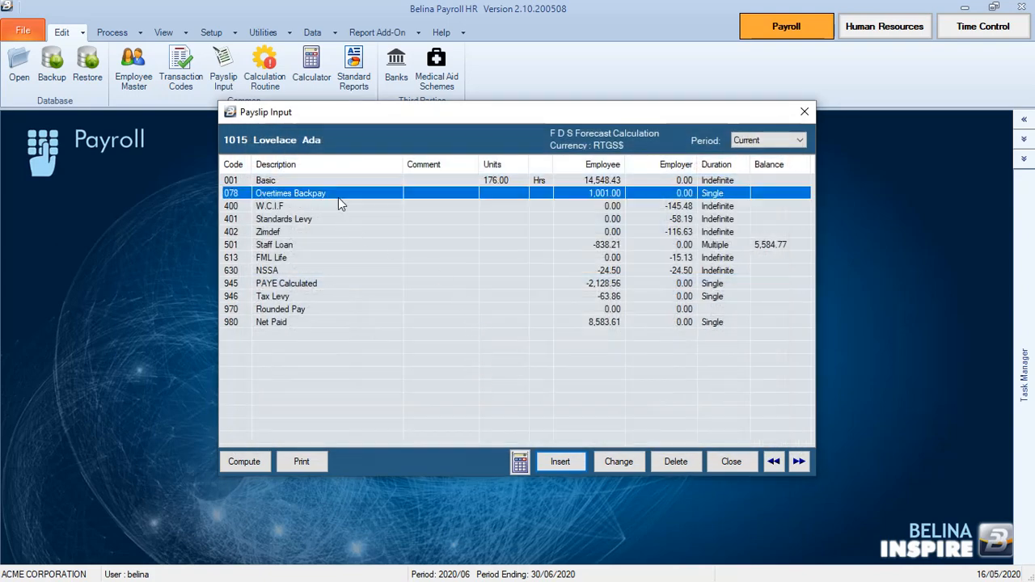